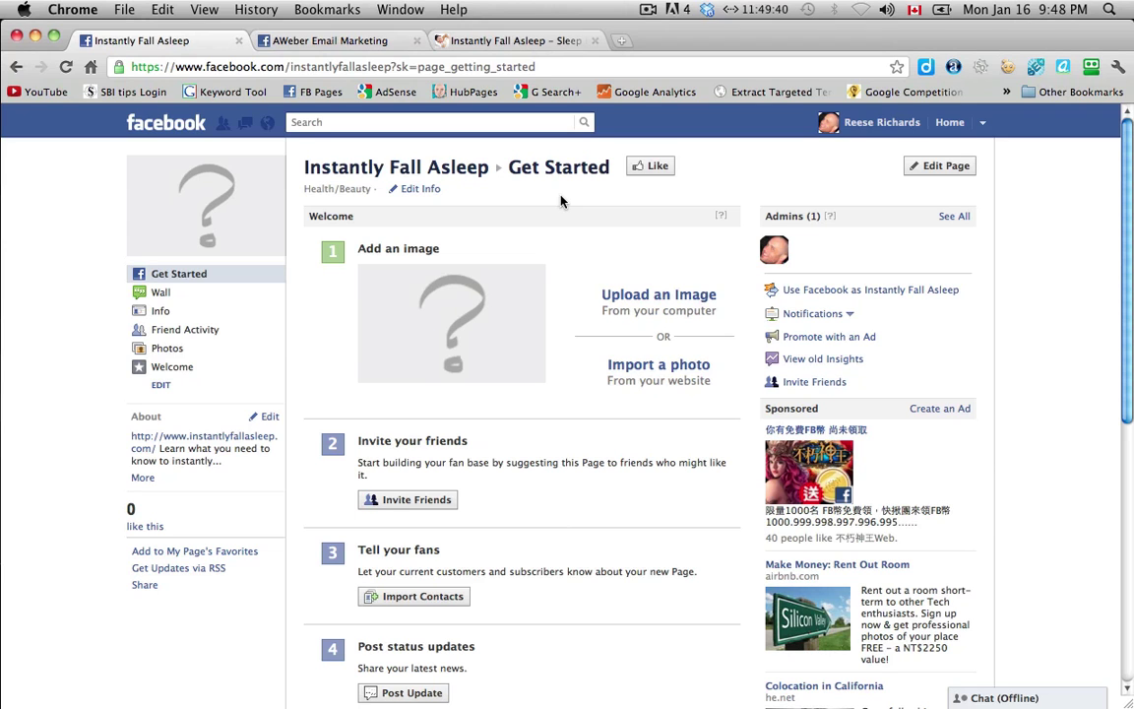
- Search Facebook for 'aweber' to list the AWeber page and app suggestions
click(415, 124)
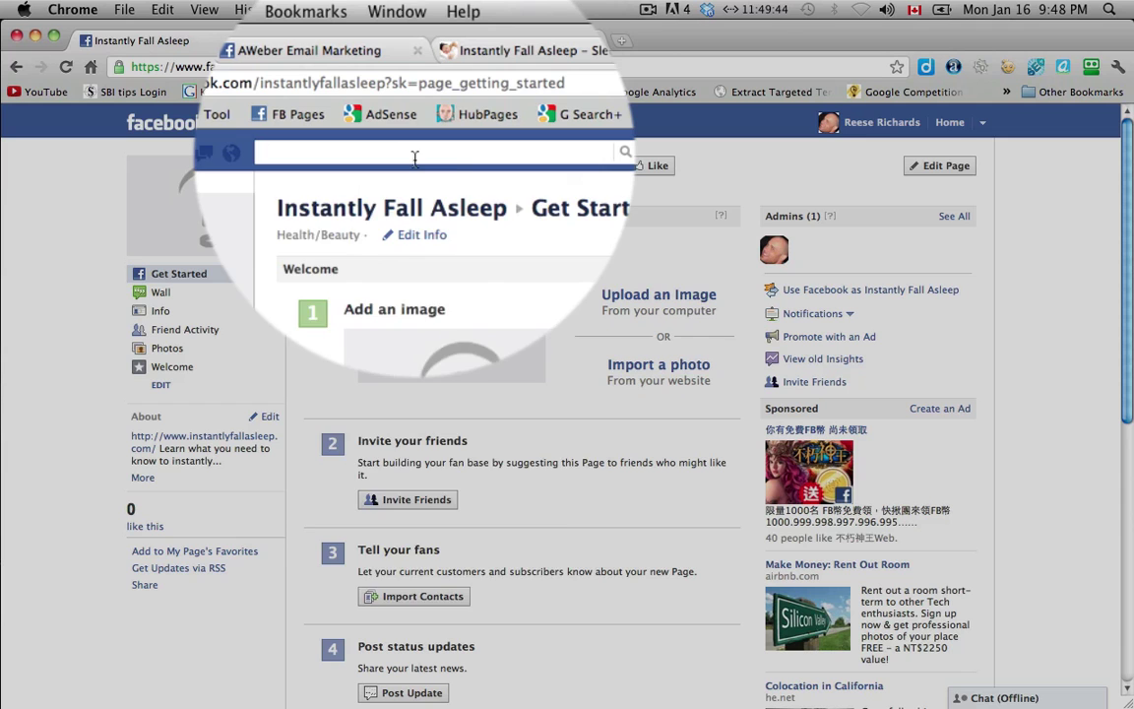
text(aweb)
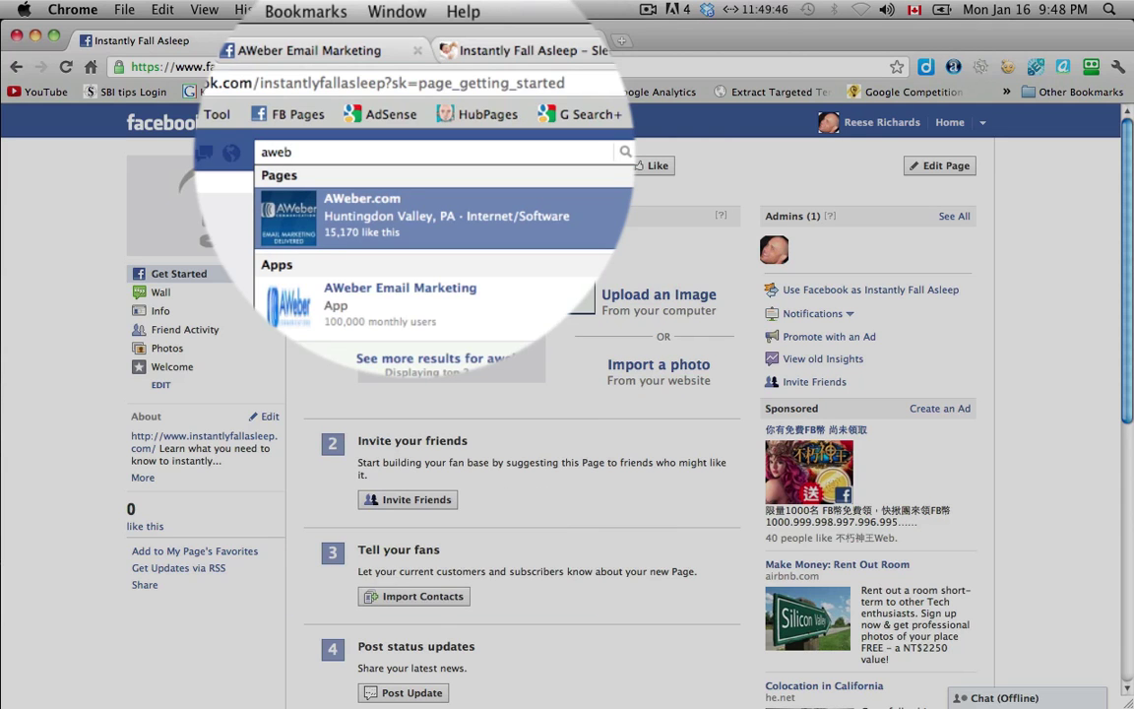
text(er)
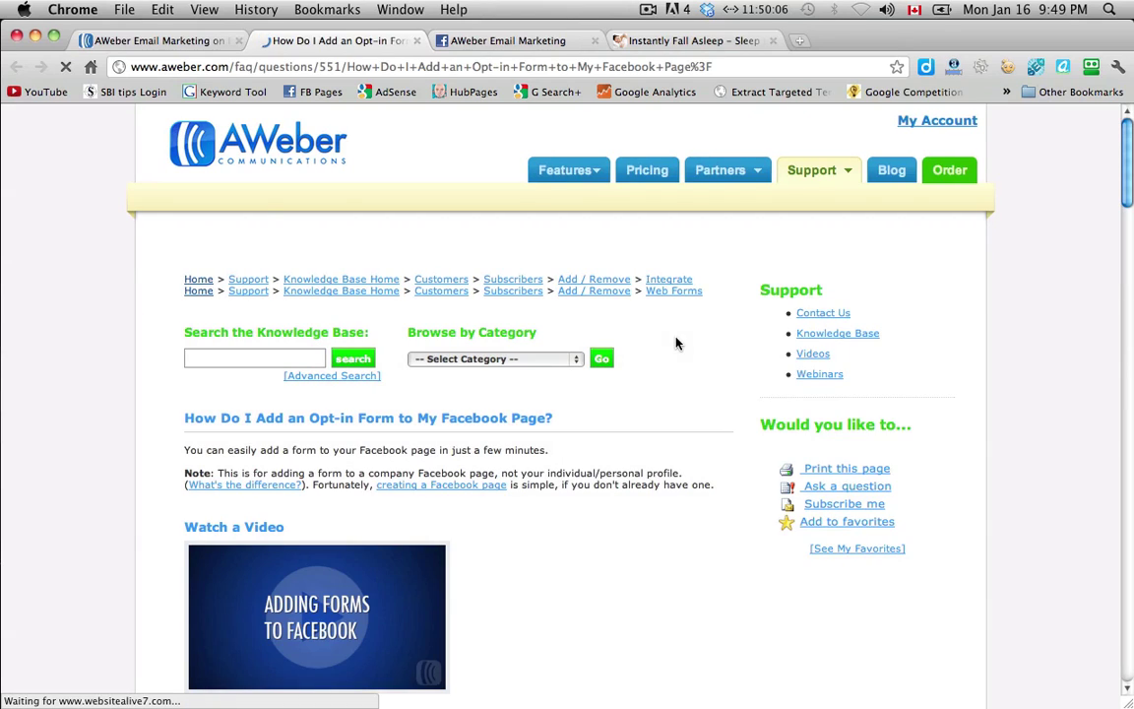
- Follow the opt-in form help article's 'view the AWeber app' link to the app page
scroll(697, 495, down, 6)
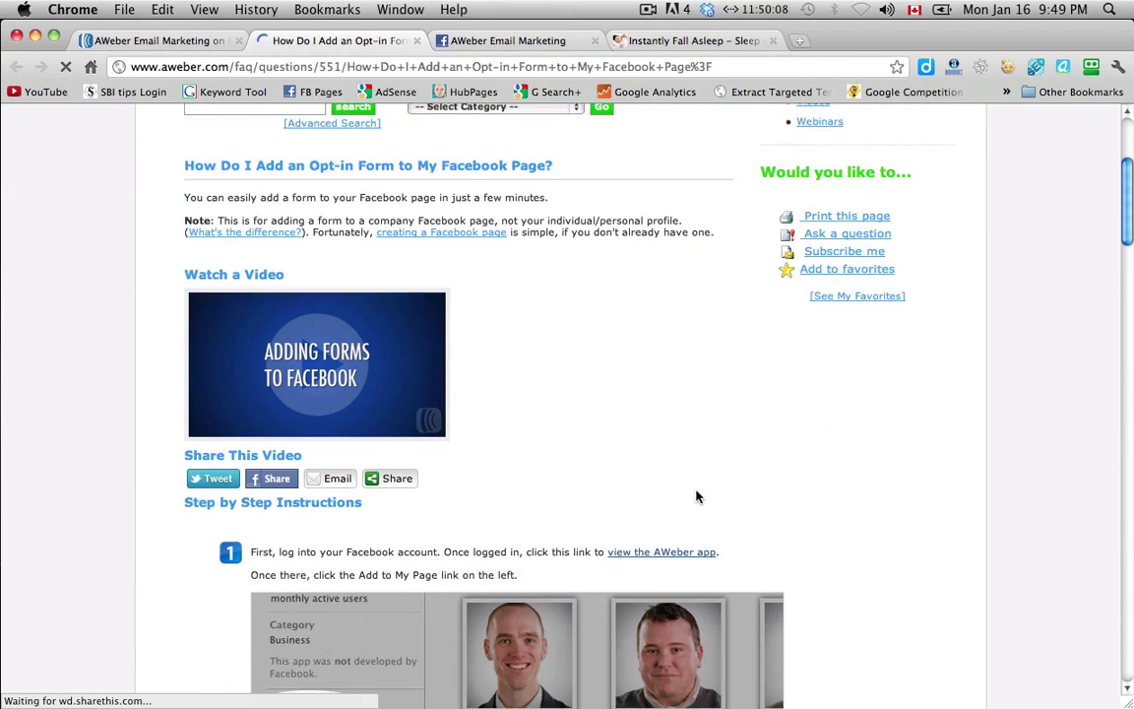
scroll(696, 496, down, 2)
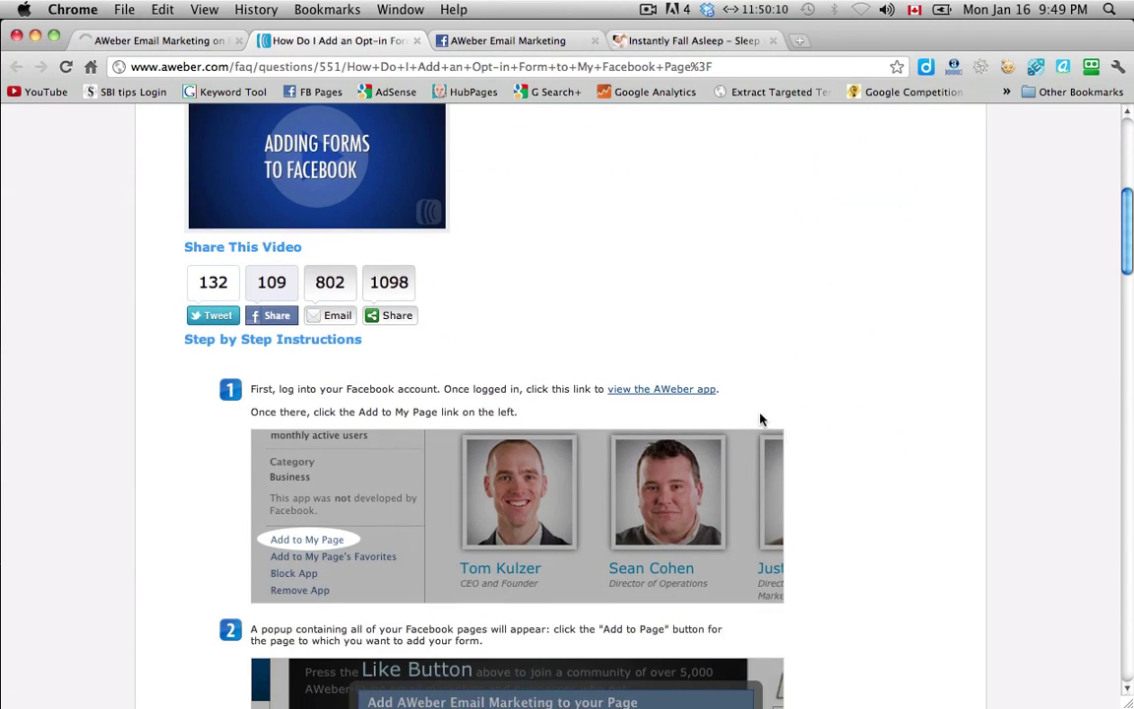
scroll(815, 444, down, 2)
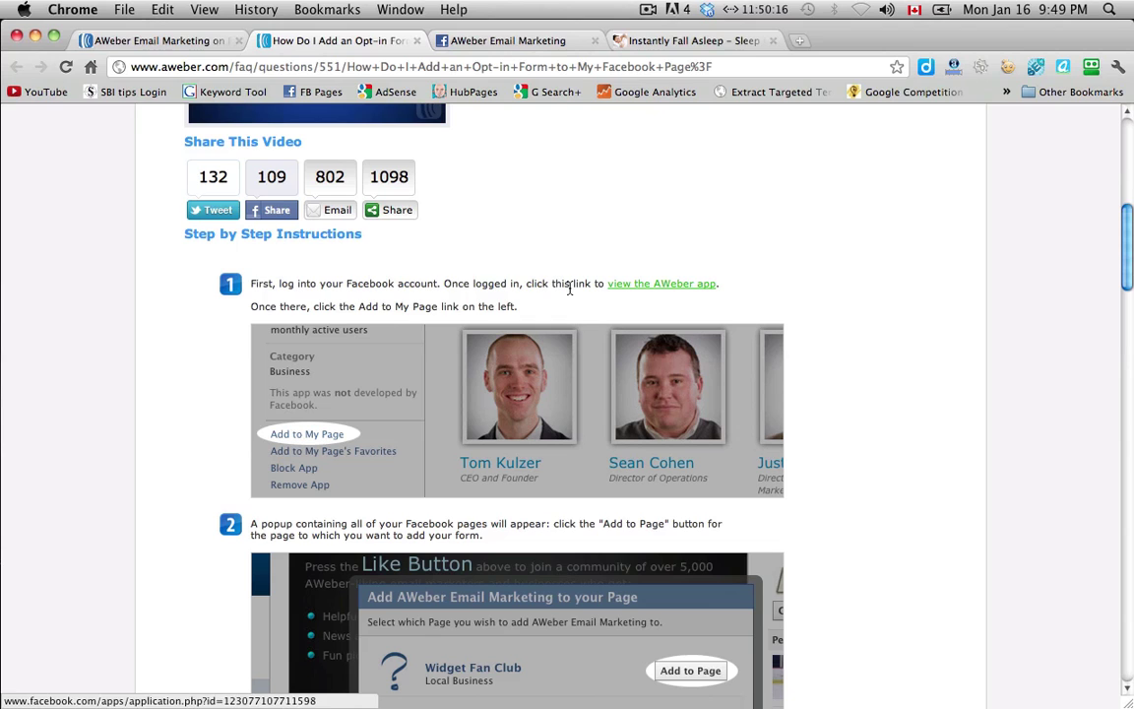
click(645, 286)
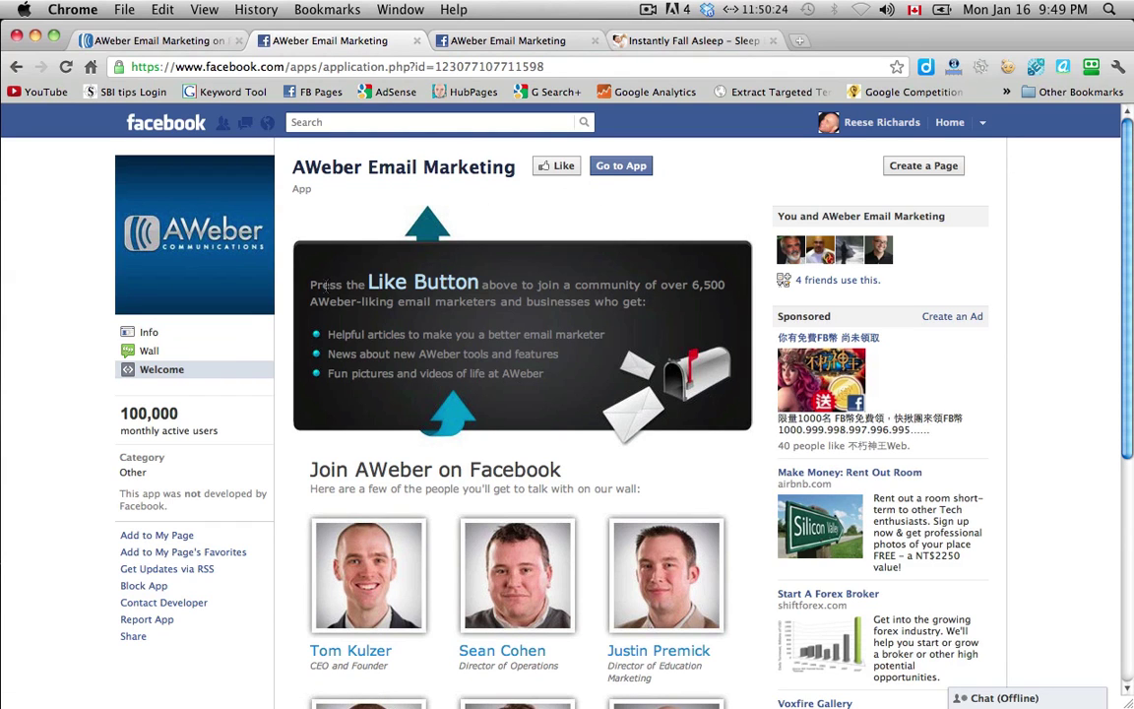
- Add the AWeber Email Marketing app to the Instantly Fall Asleep page and close the picker
scroll(293, 289, down, 1)
scroll(293, 288, down, 3)
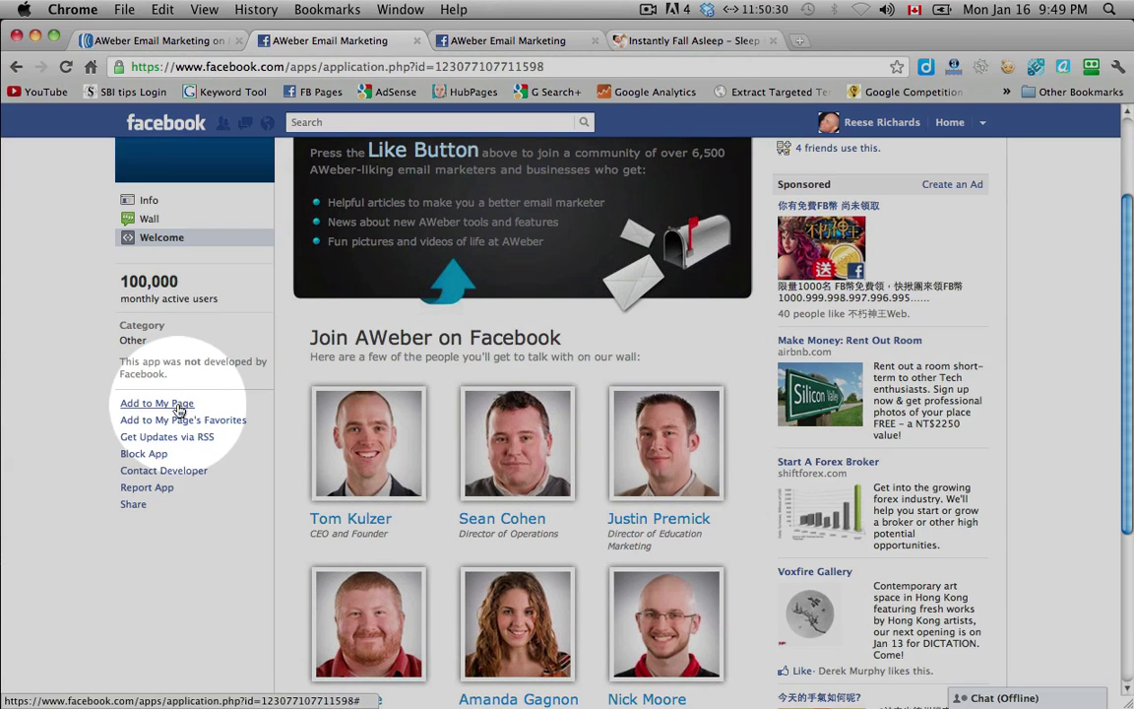
click(179, 408)
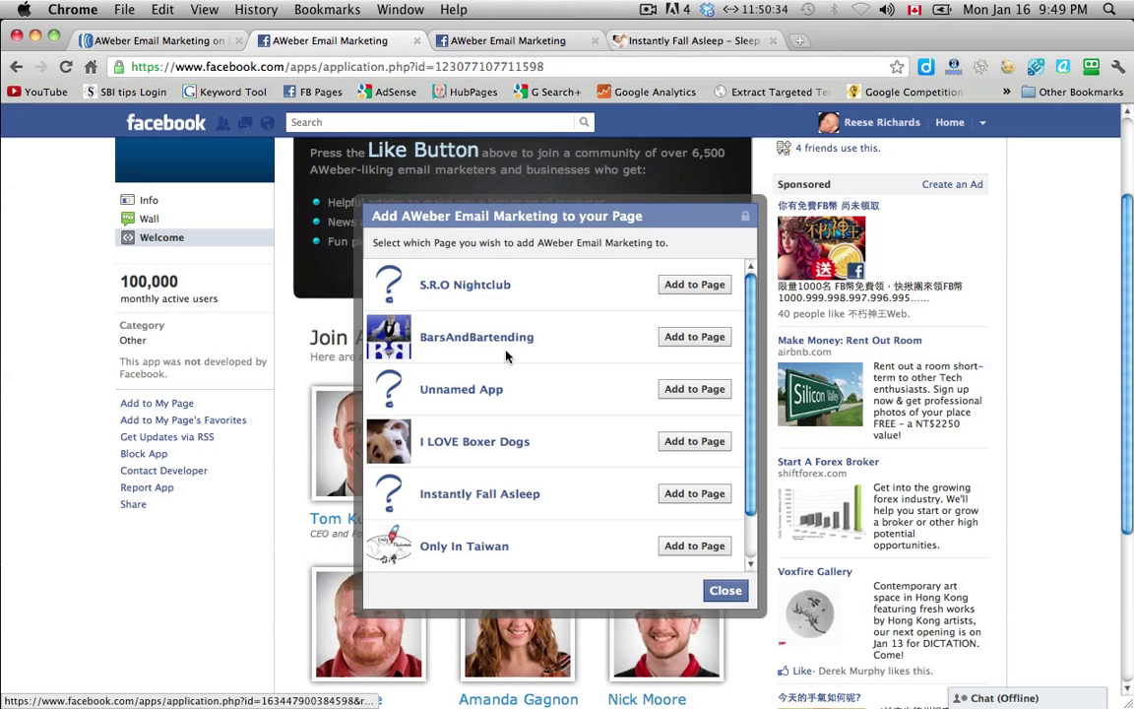
scroll(615, 289, down, 2)
scroll(615, 289, down, 2)
scroll(613, 285, up, 2)
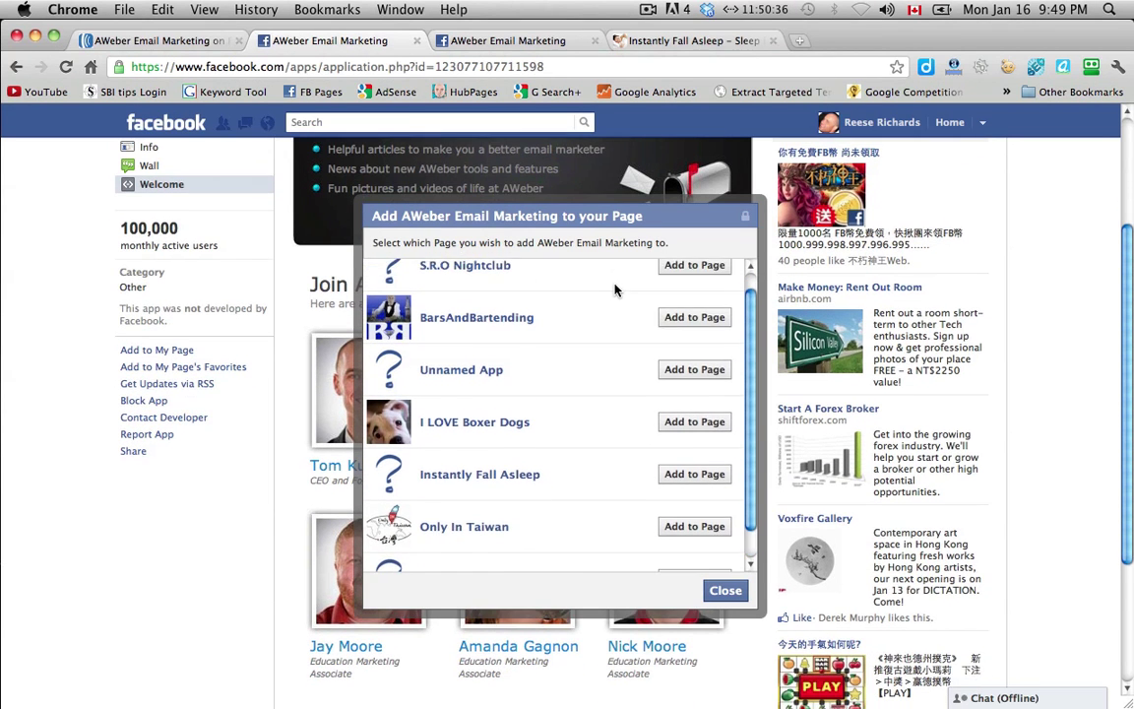
scroll(612, 286, down, 2)
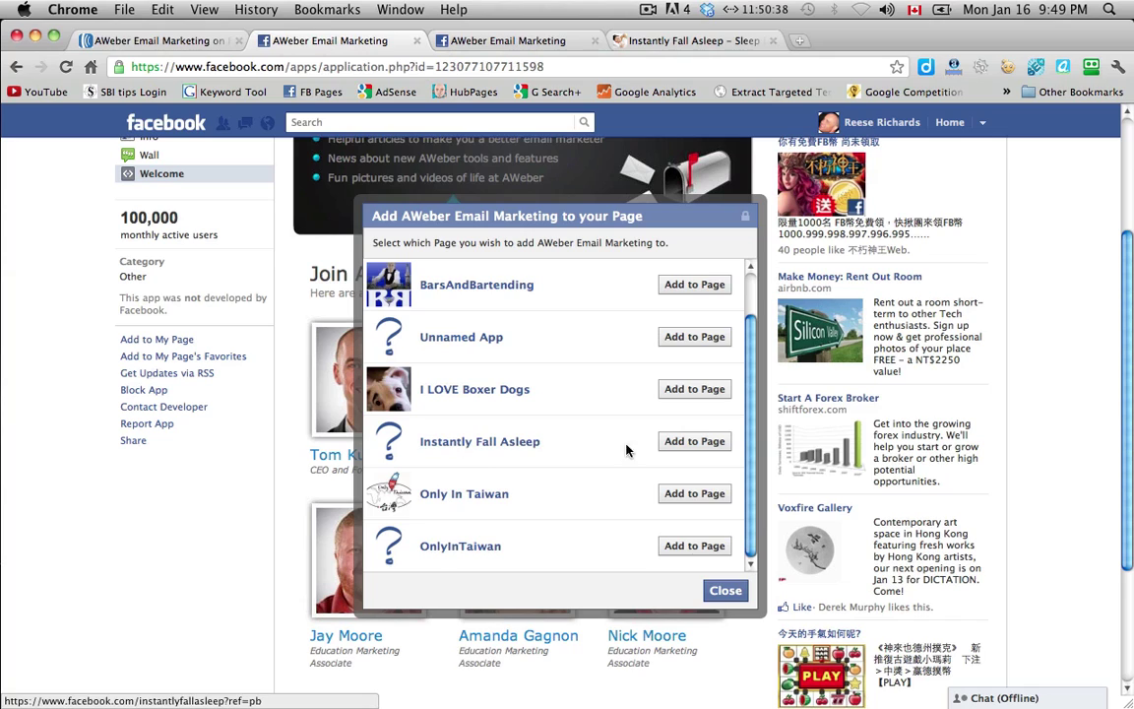
click(692, 446)
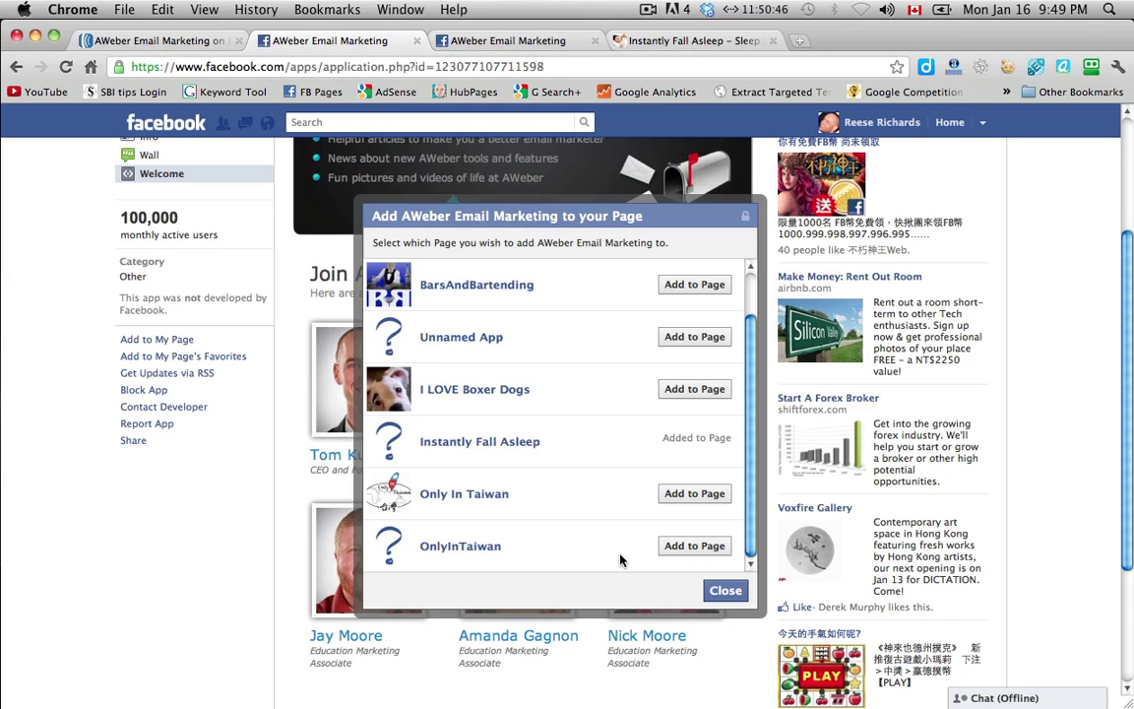
click(725, 591)
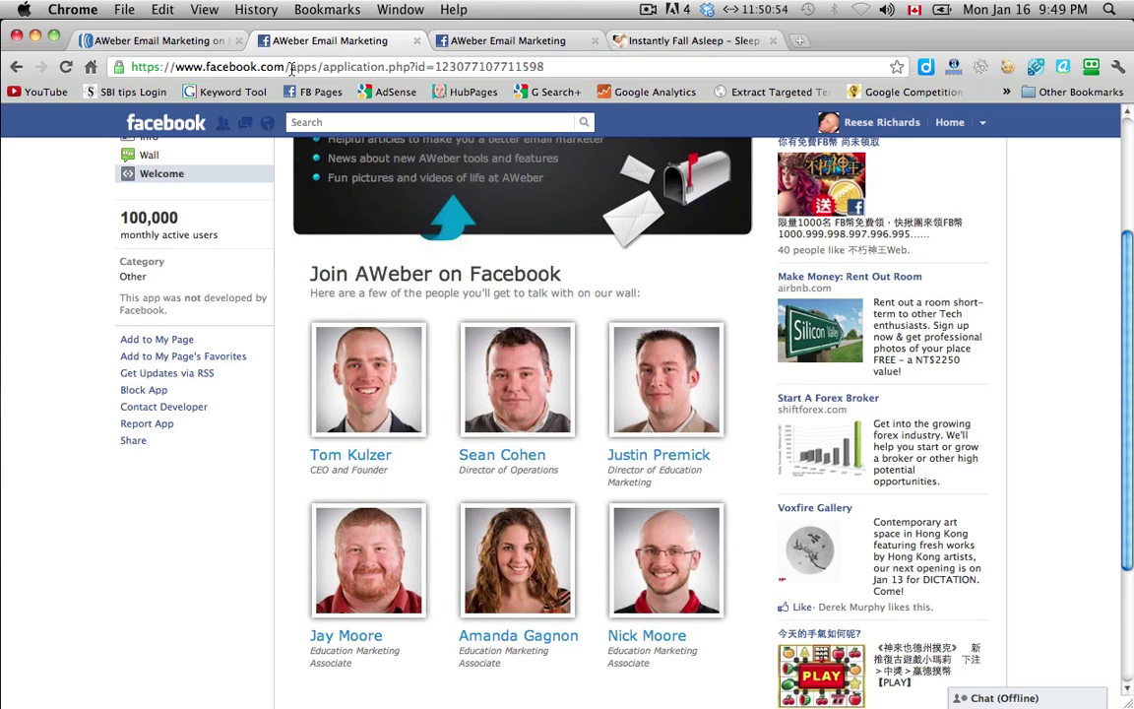
- In the third browser tab, go to the /instantlyfallasleep page address
click(467, 43)
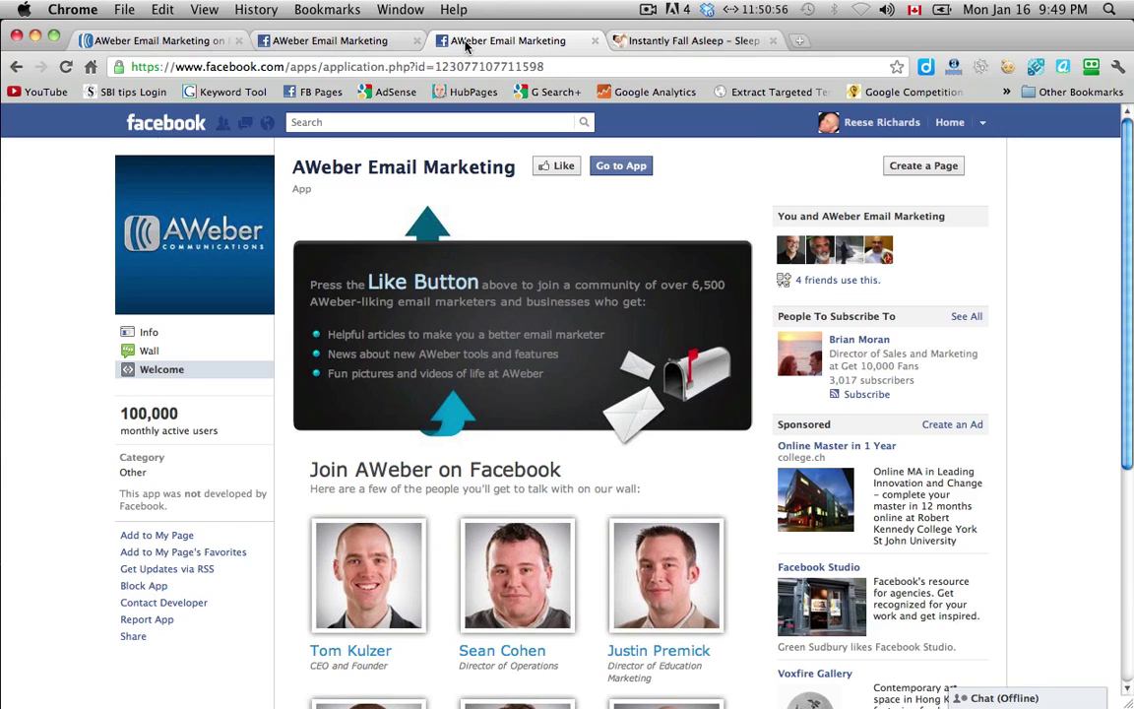
drag(286, 66, 558, 70)
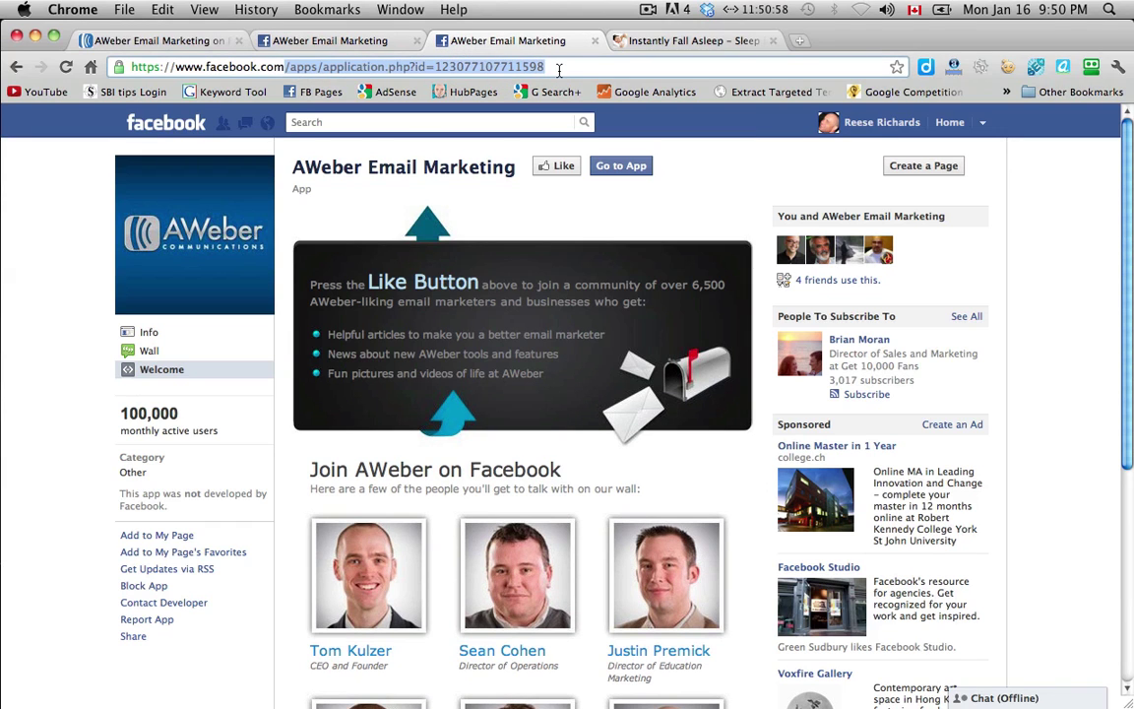
key(BackSpace)
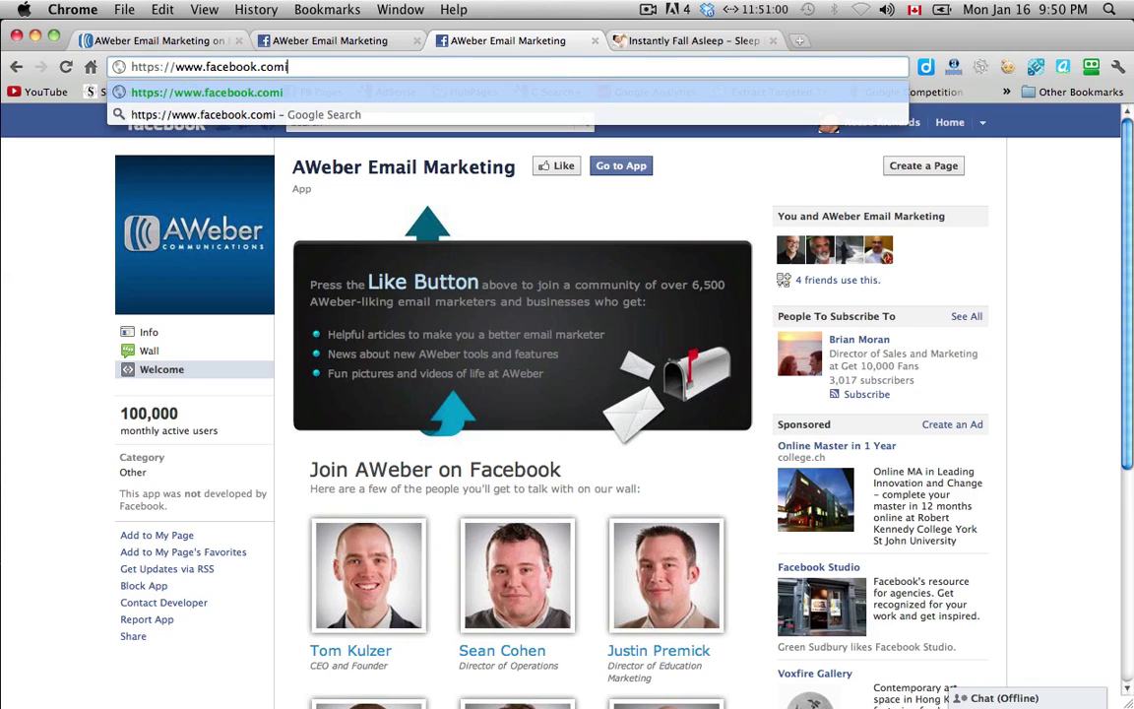
text(/instantly)
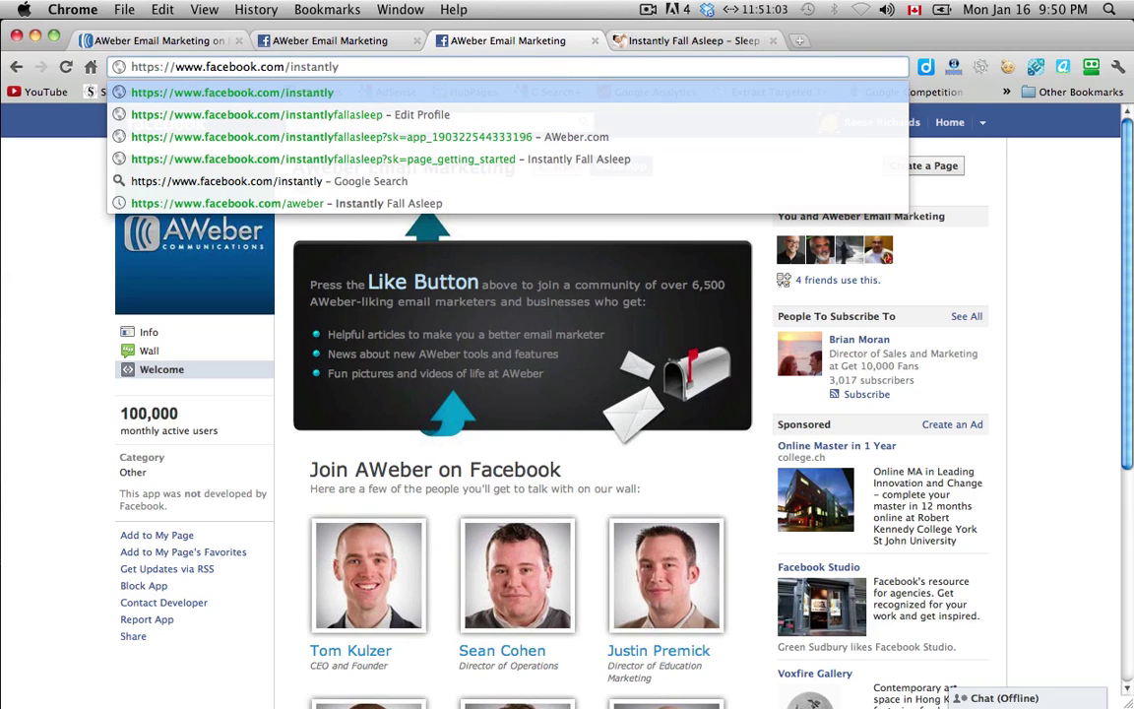
key(Down)
key(Return)
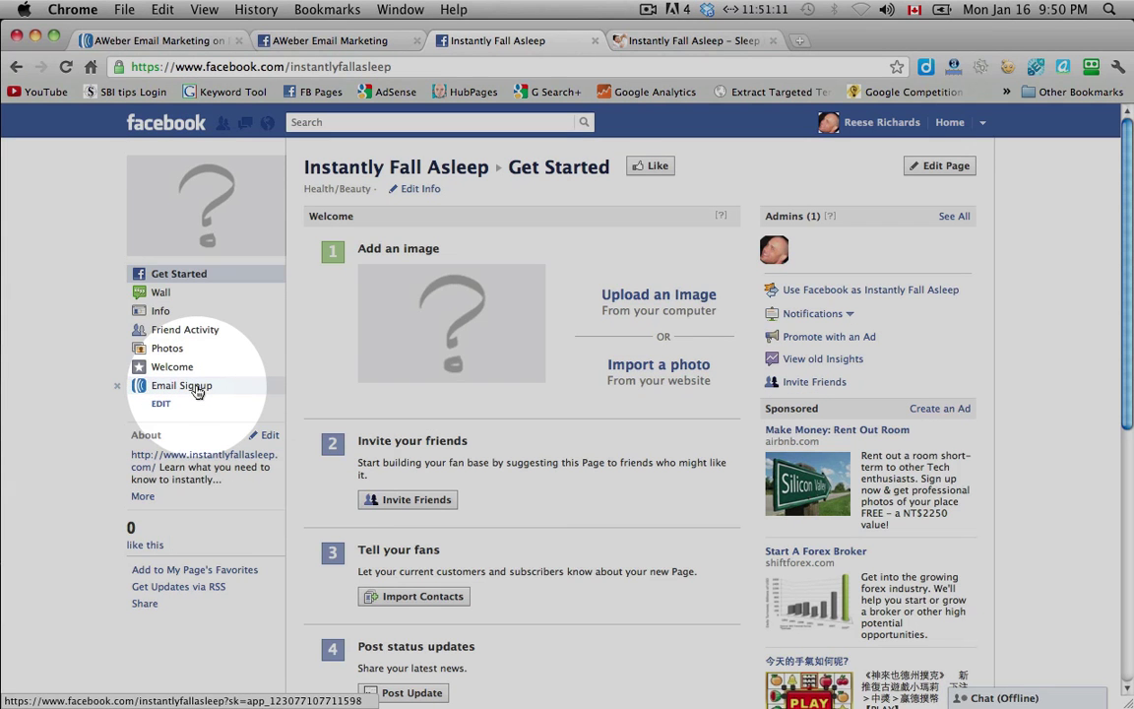
- Open the Email Signup tab from the page's left sidebar
click(187, 386)
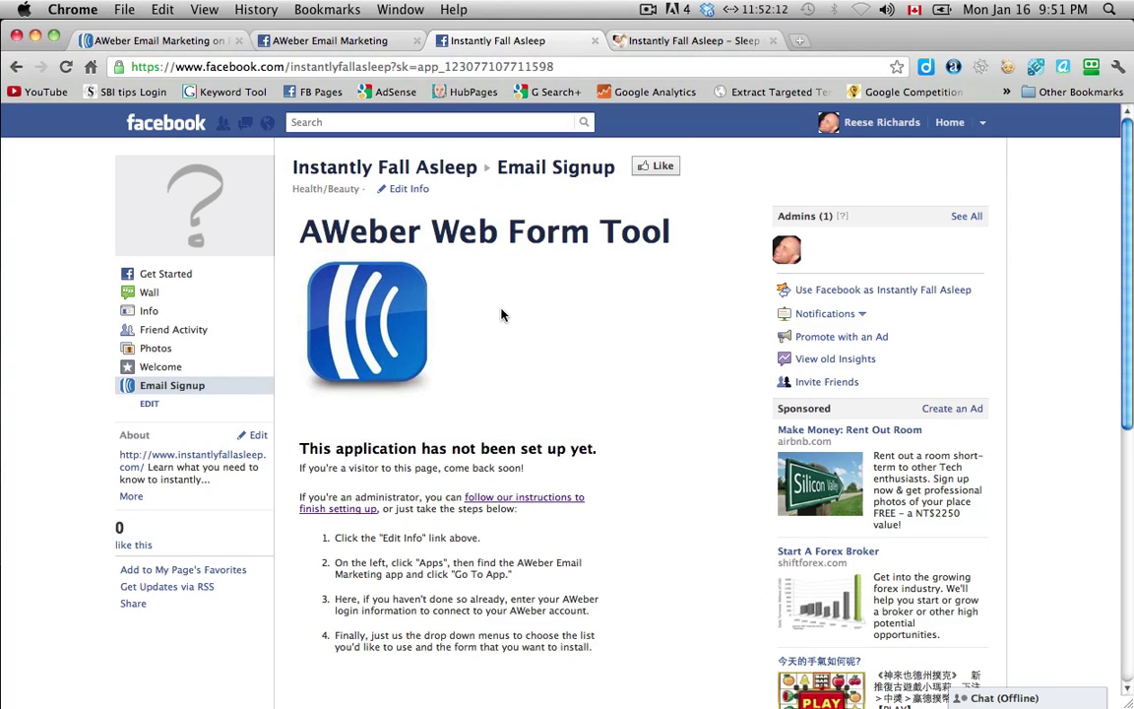
- Launch AWeber Email Marketing via Go to App in the page's Edit Info Apps settings
click(419, 192)
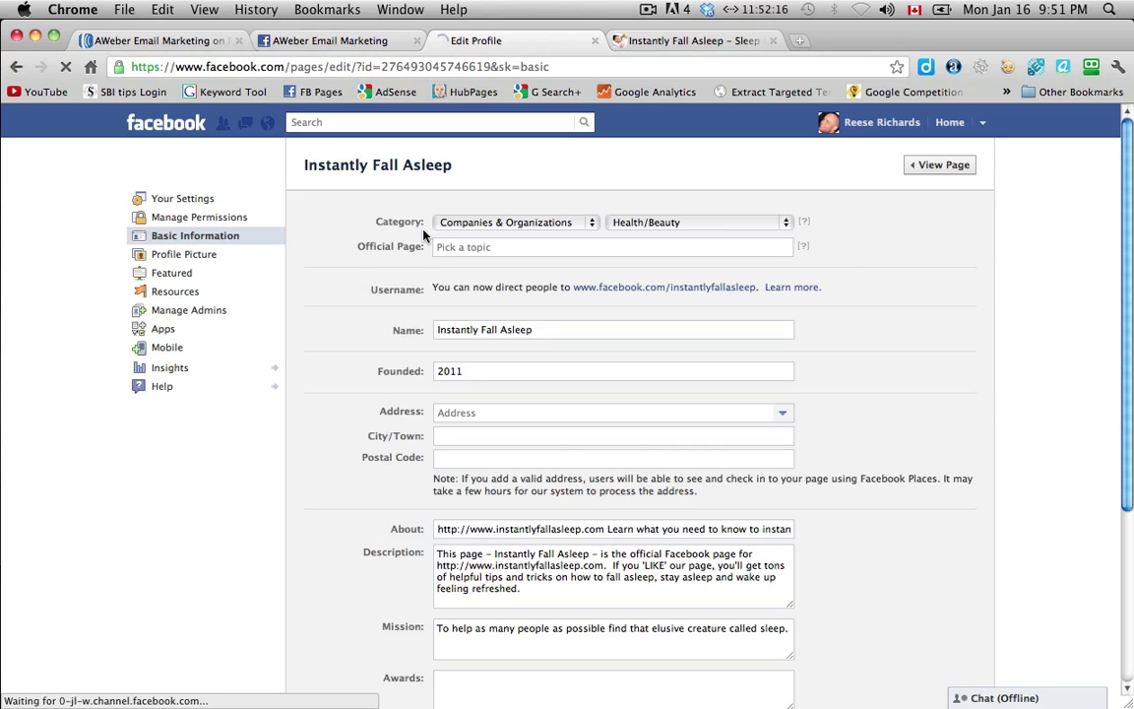
click(163, 329)
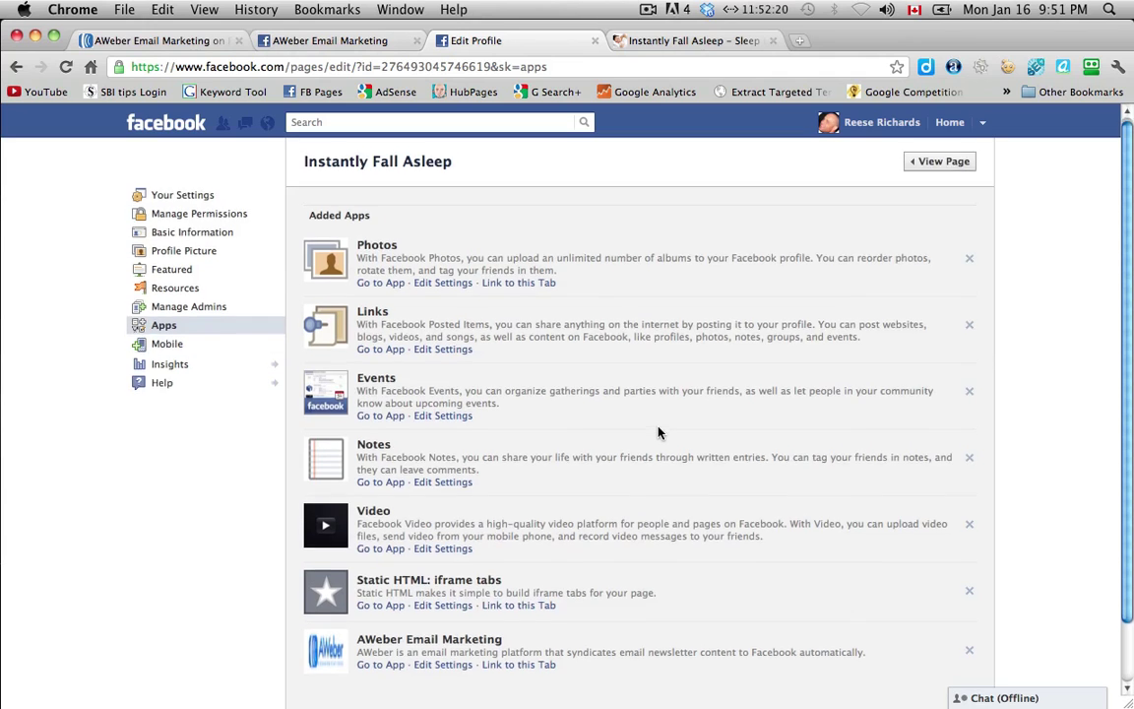
scroll(658, 432, down, 2)
scroll(659, 432, down, 1)
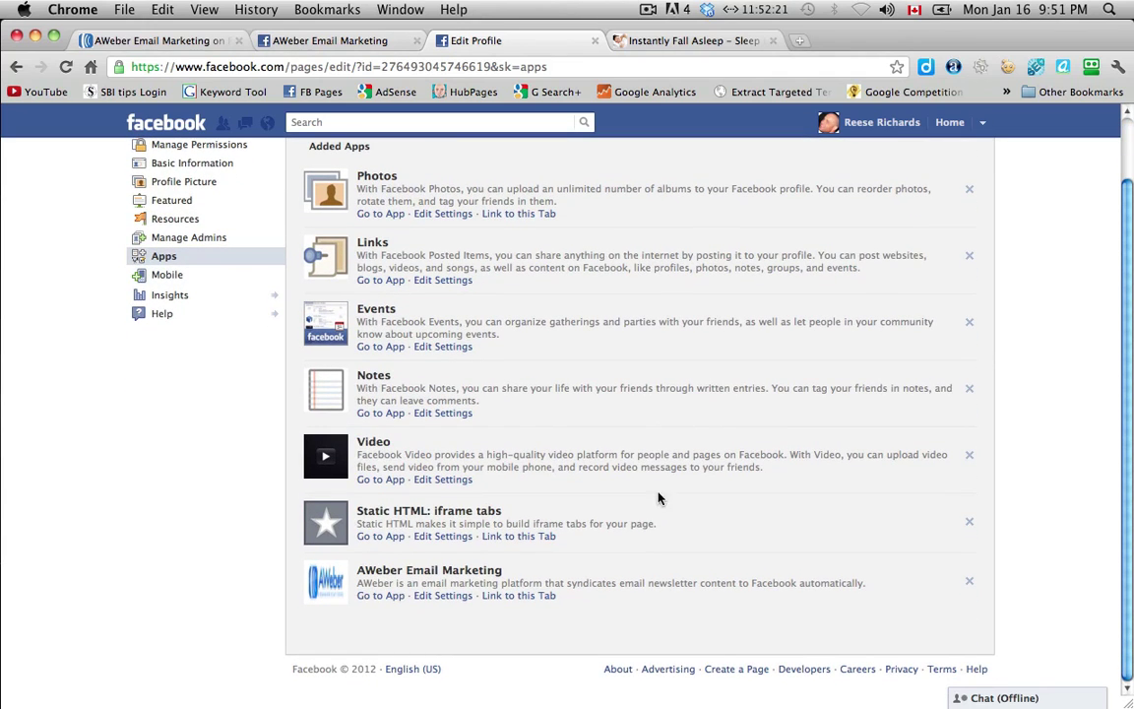
click(390, 596)
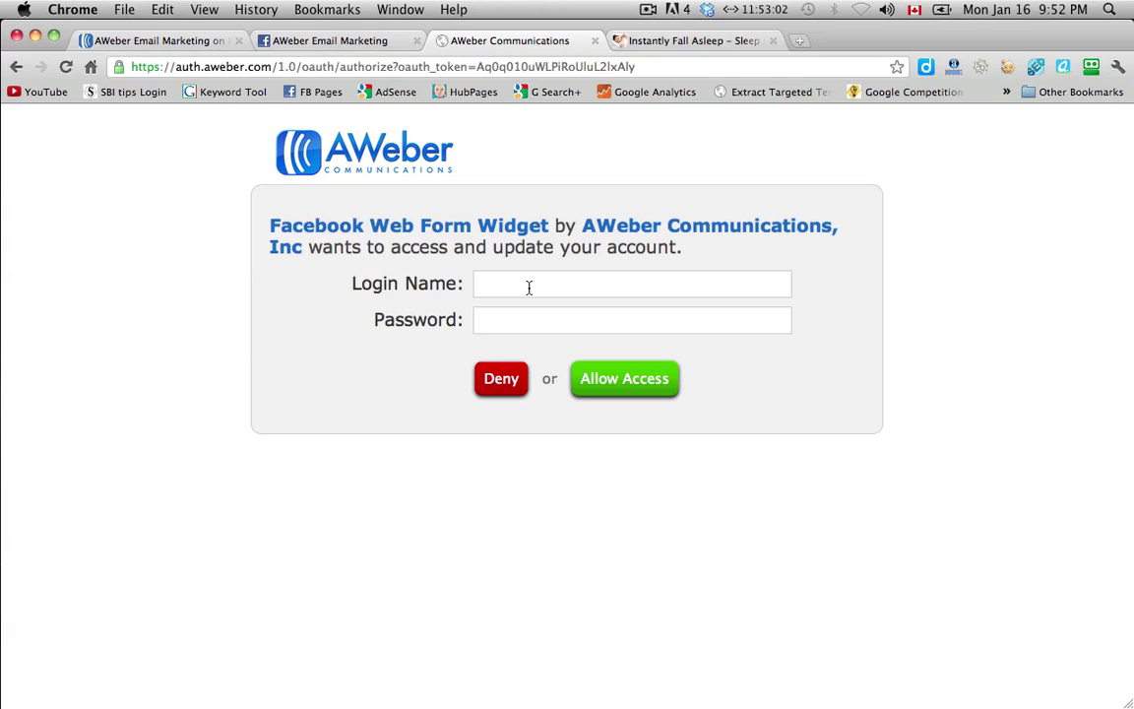
- Log in to AWeber and allow the Facebook Web Form Widget account access
click(648, 10)
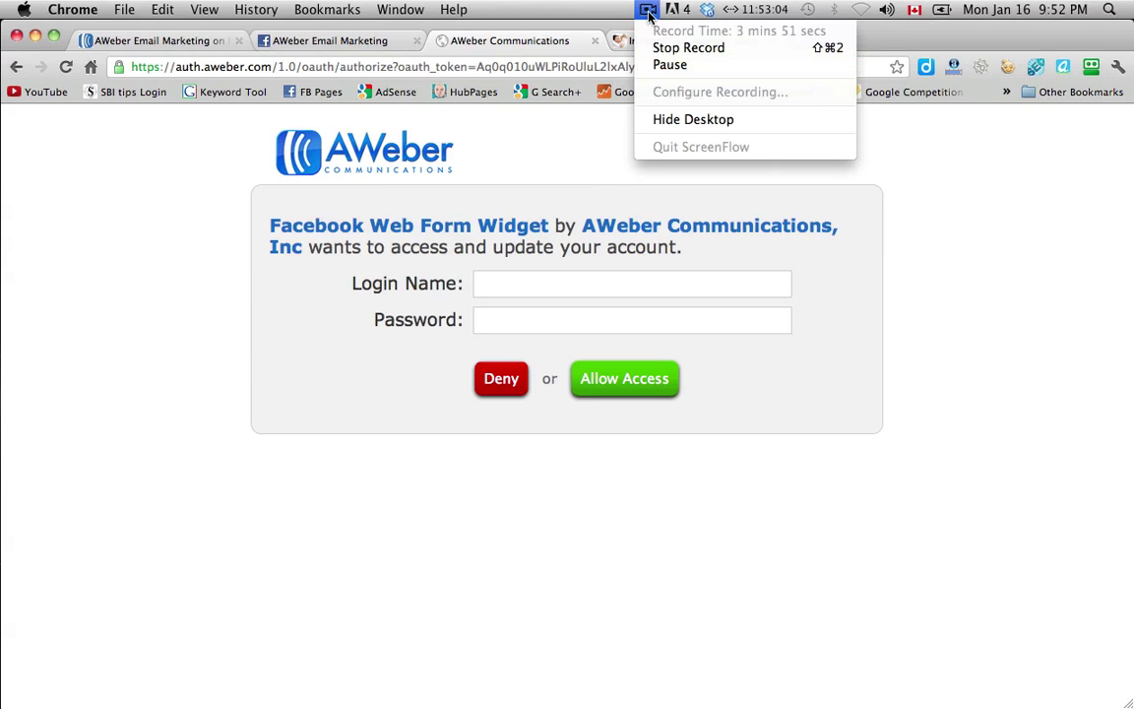
click(673, 62)
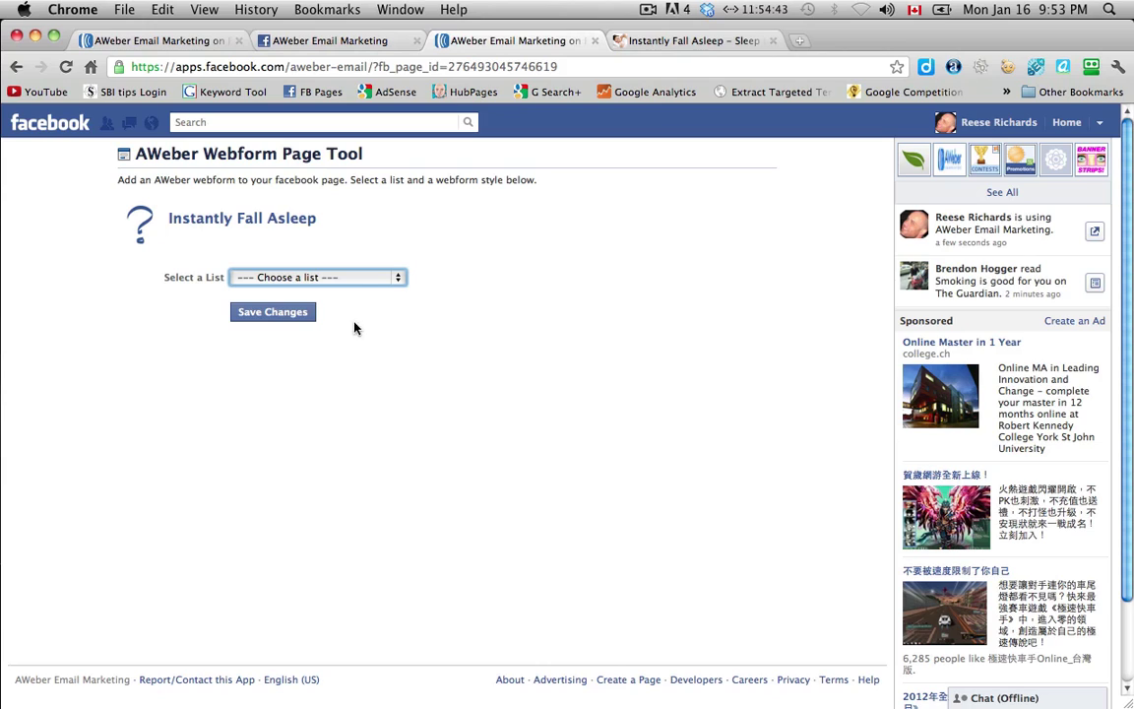
- Select the instantlysleep list and the InstantlyFallAsleep webform
click(337, 281)
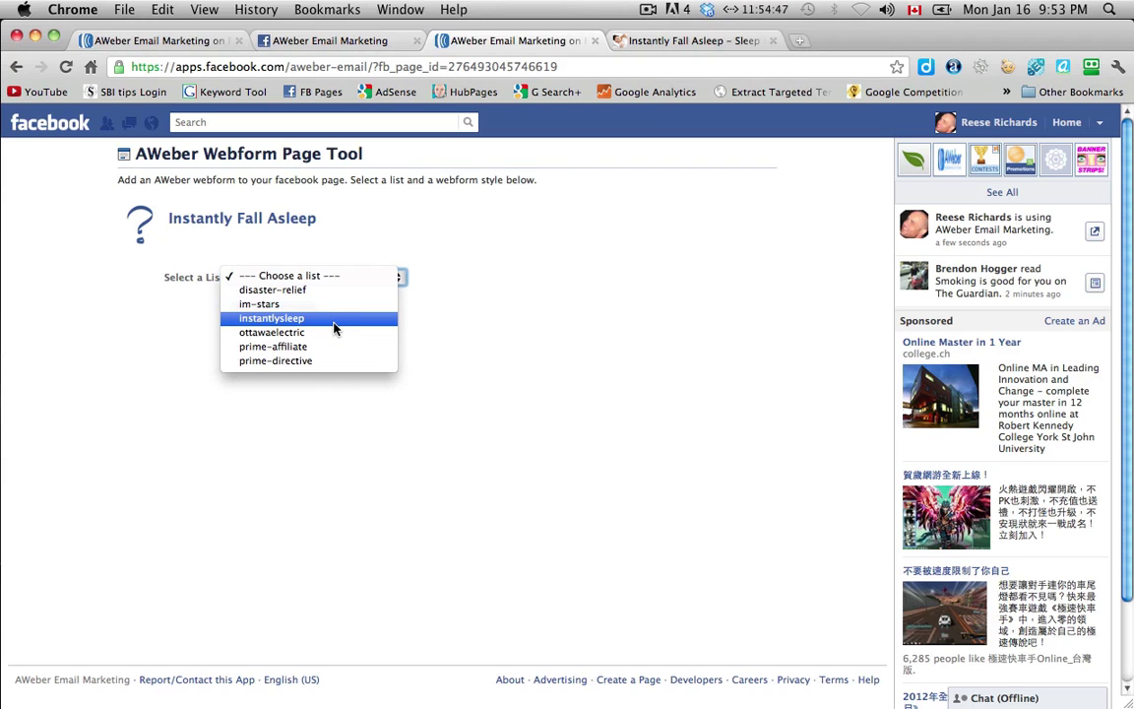
click(334, 321)
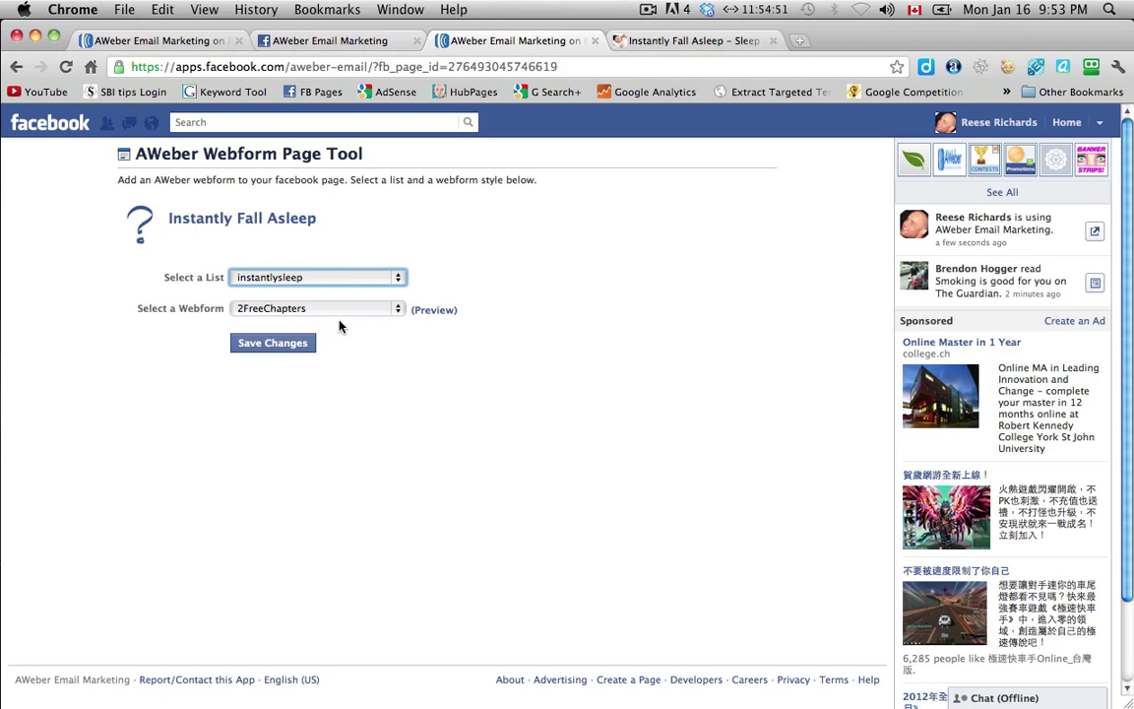
click(320, 308)
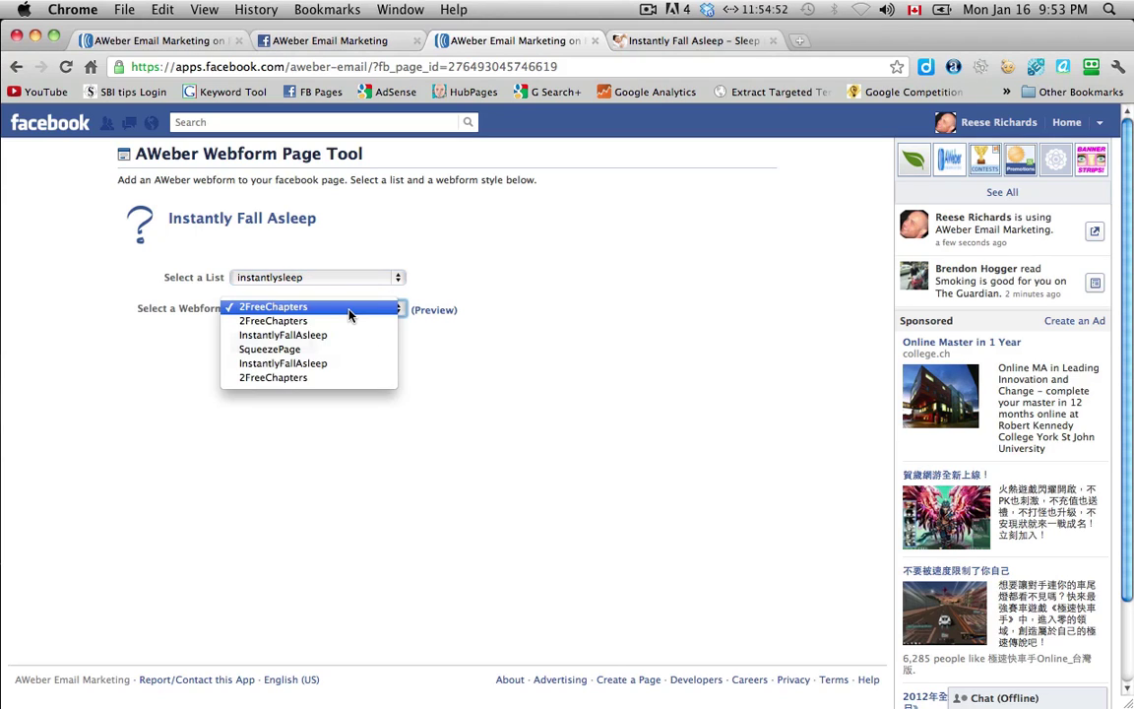
click(356, 364)
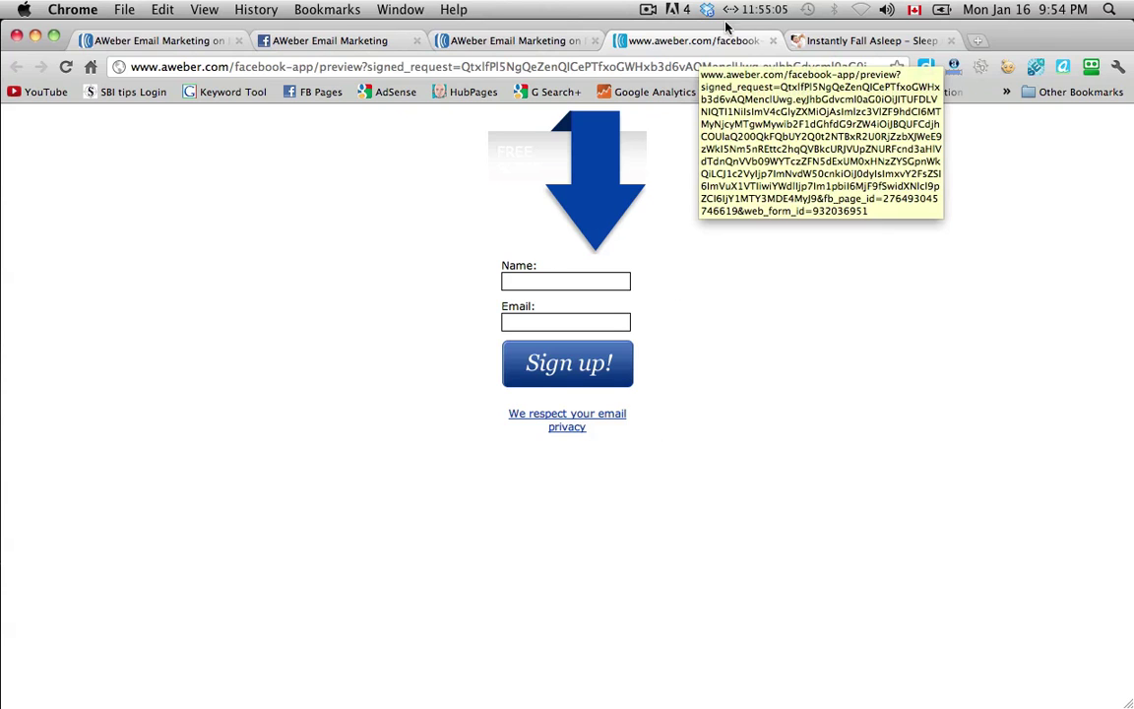
- Re-pick the InstantlyFallAsleep webform, close the preview, and save the changes
click(772, 41)
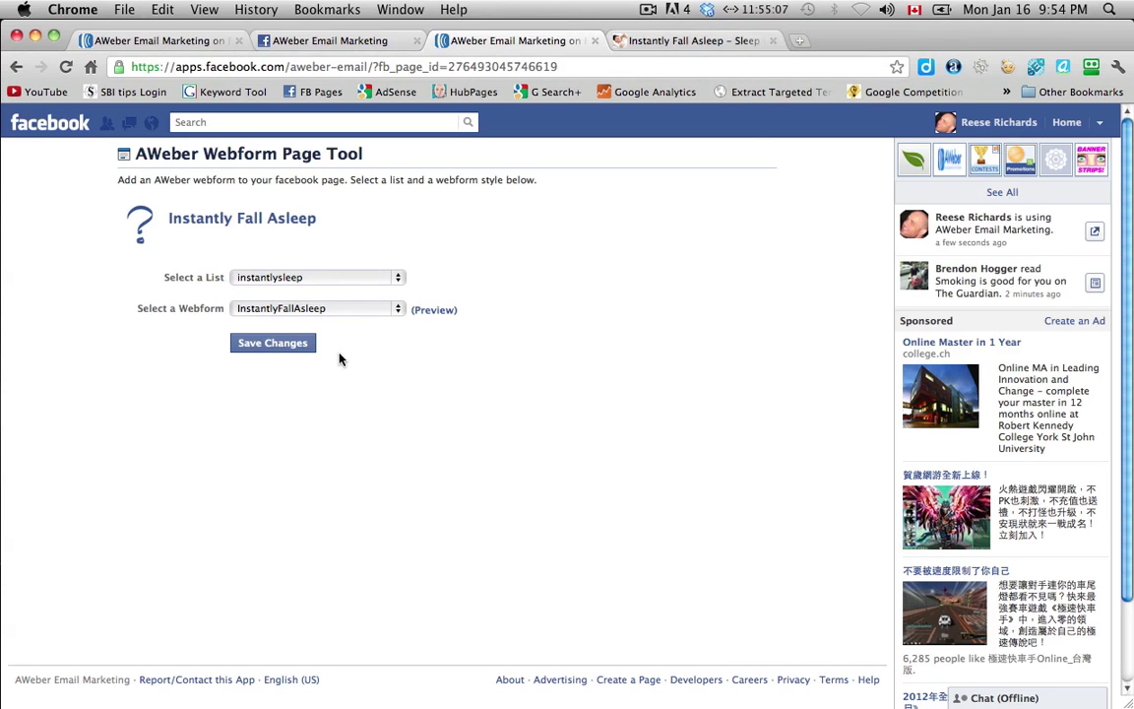
click(333, 308)
click(305, 278)
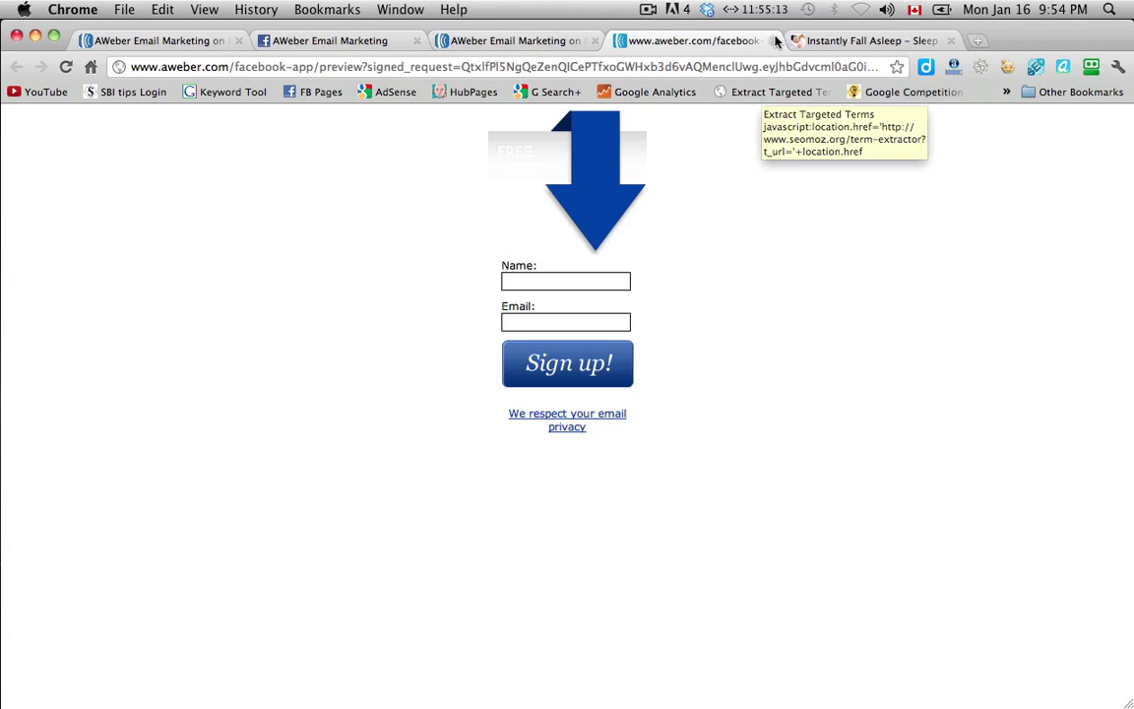
click(773, 40)
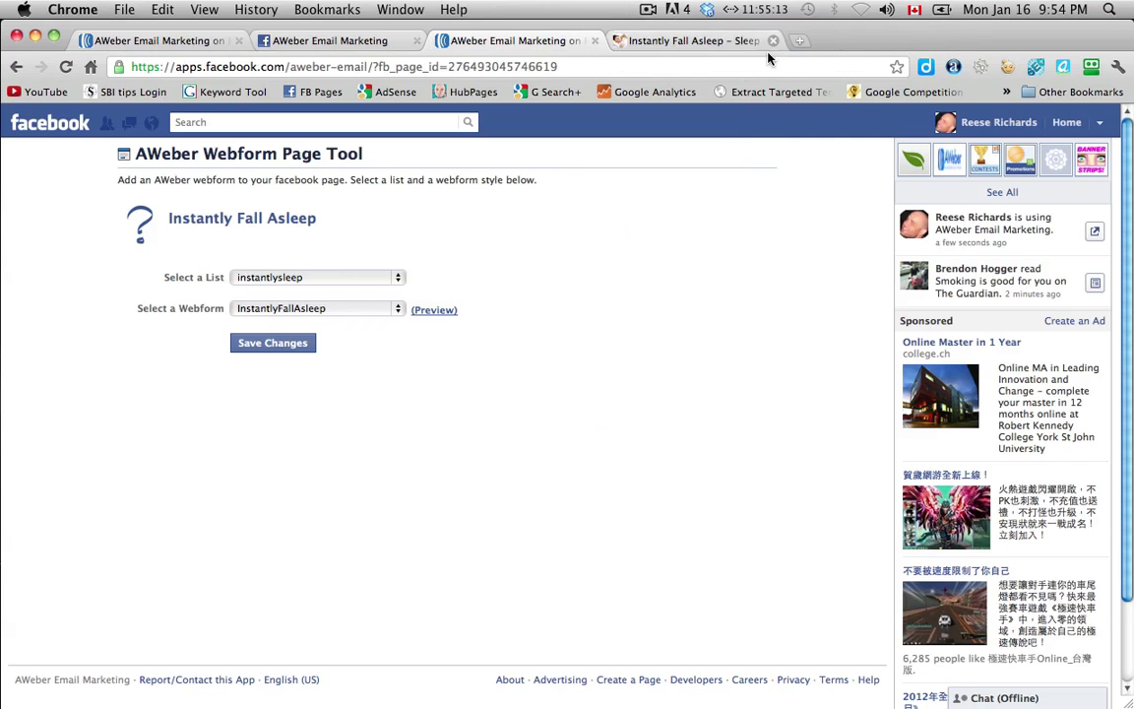
click(297, 350)
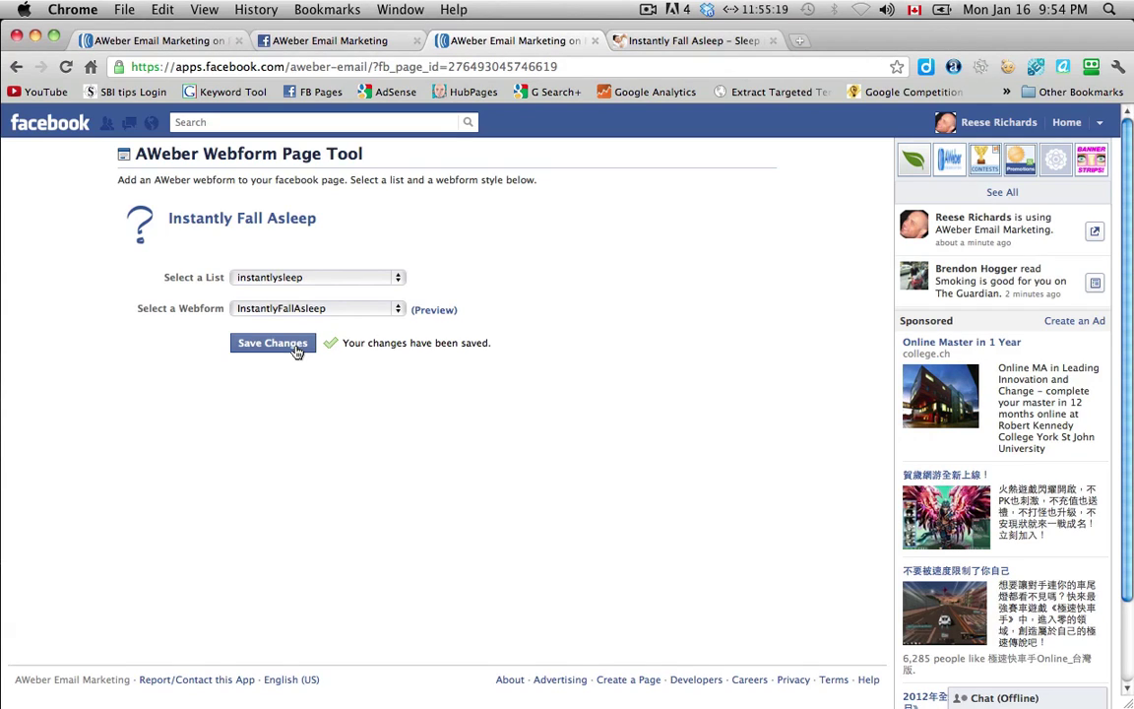
- Go to the instantlyfallasleep page and open its Email Signup tab showing the form
click(353, 44)
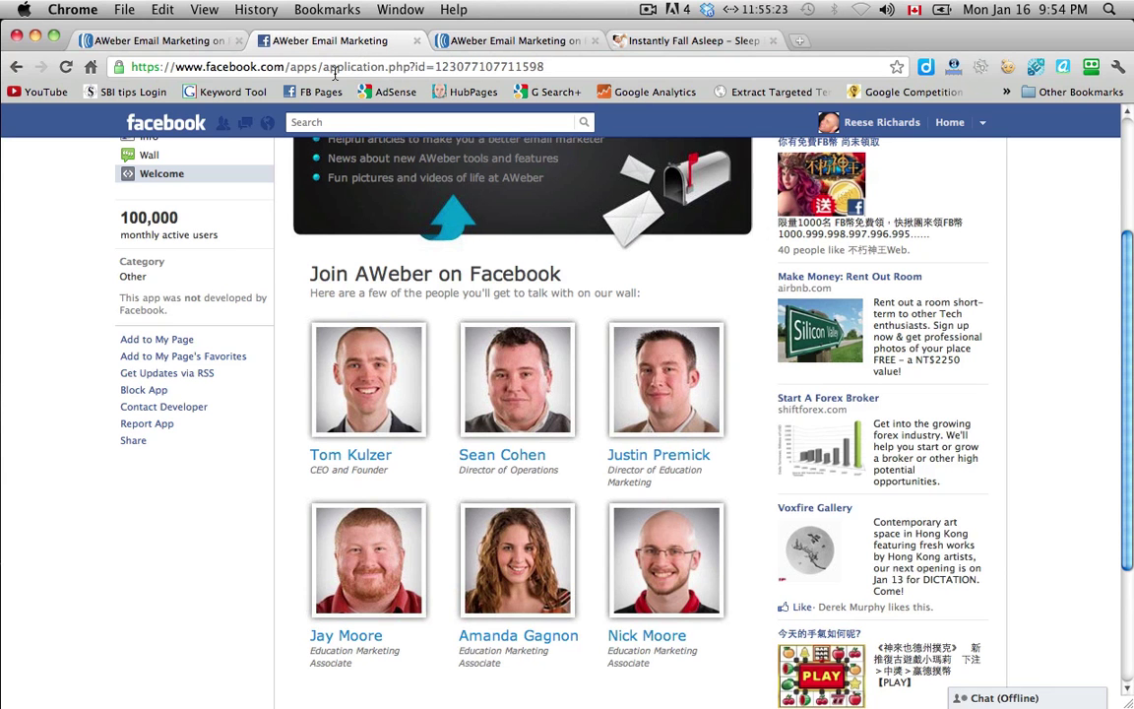
drag(292, 67, 631, 102)
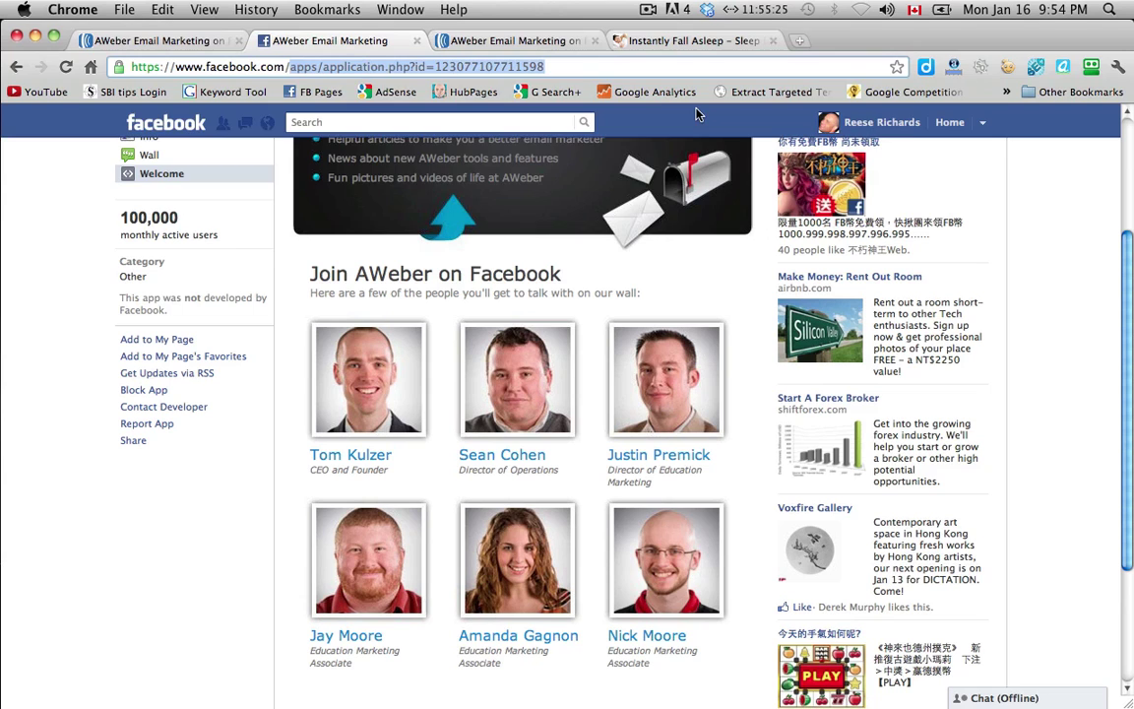
text(inst)
key(Return)
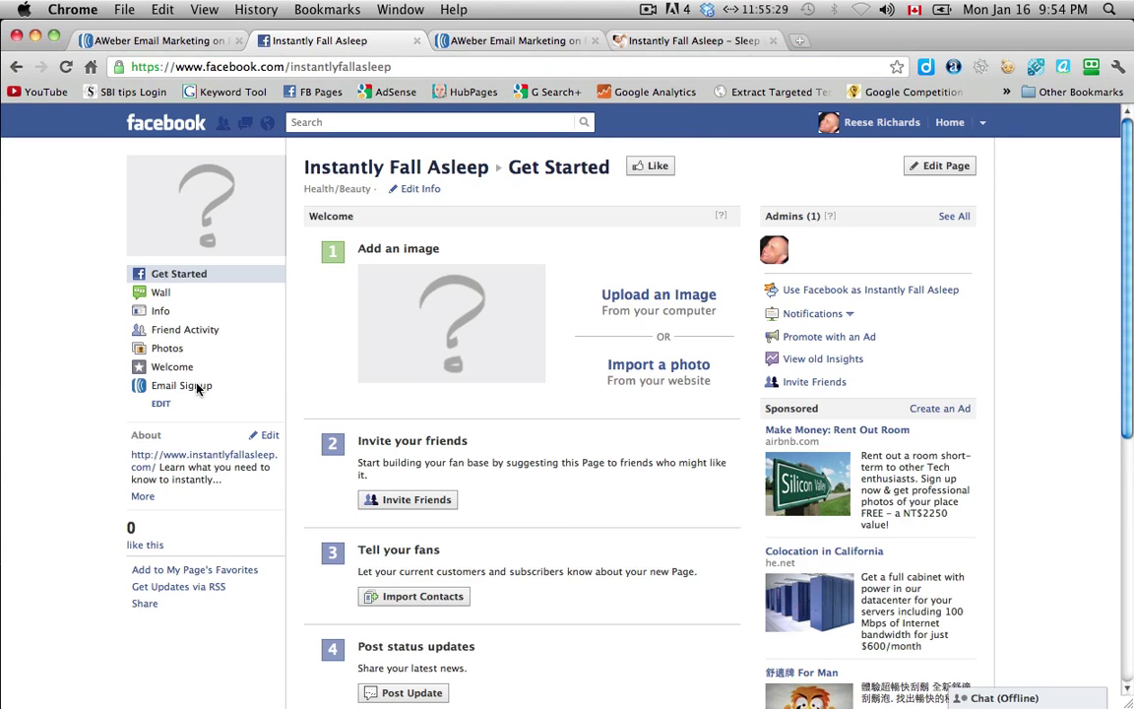
click(194, 389)
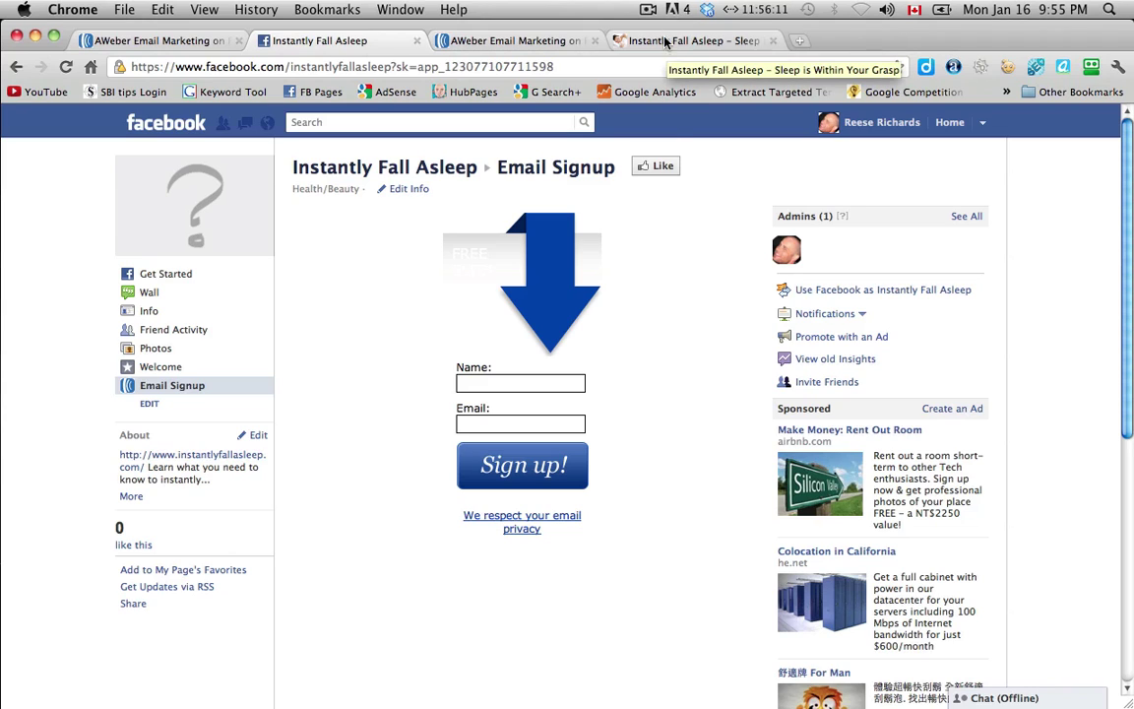
- Copy the web form's JavaScript snippet from AWeber's Publish step
click(648, 11)
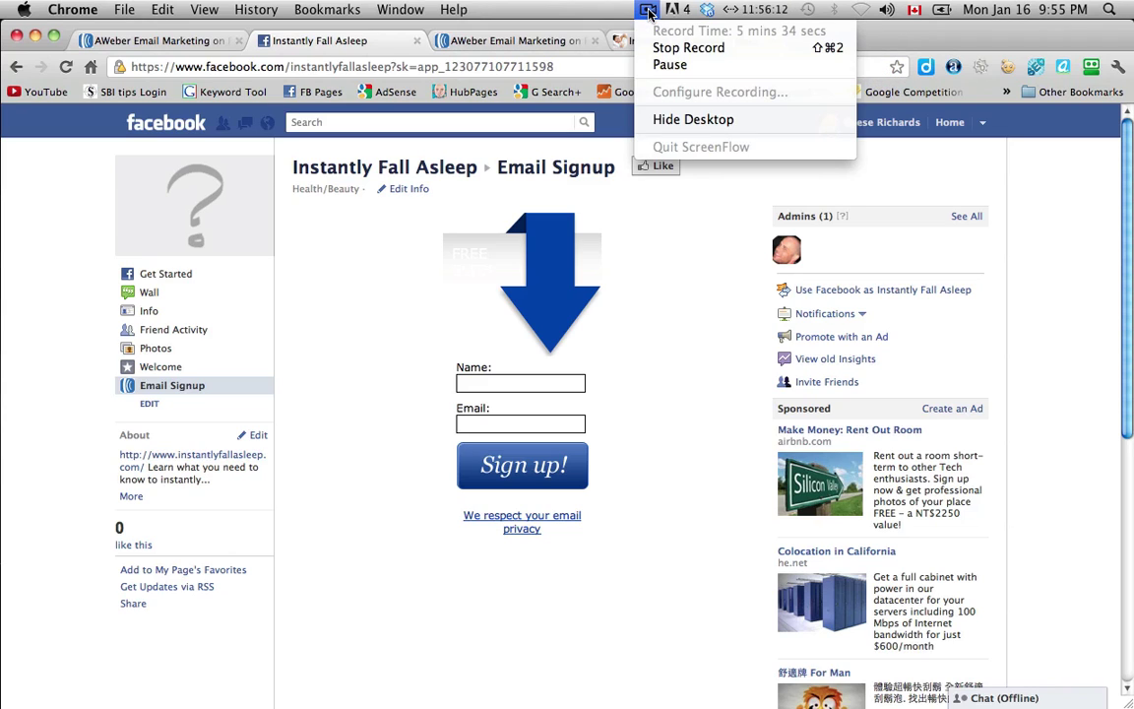
click(669, 65)
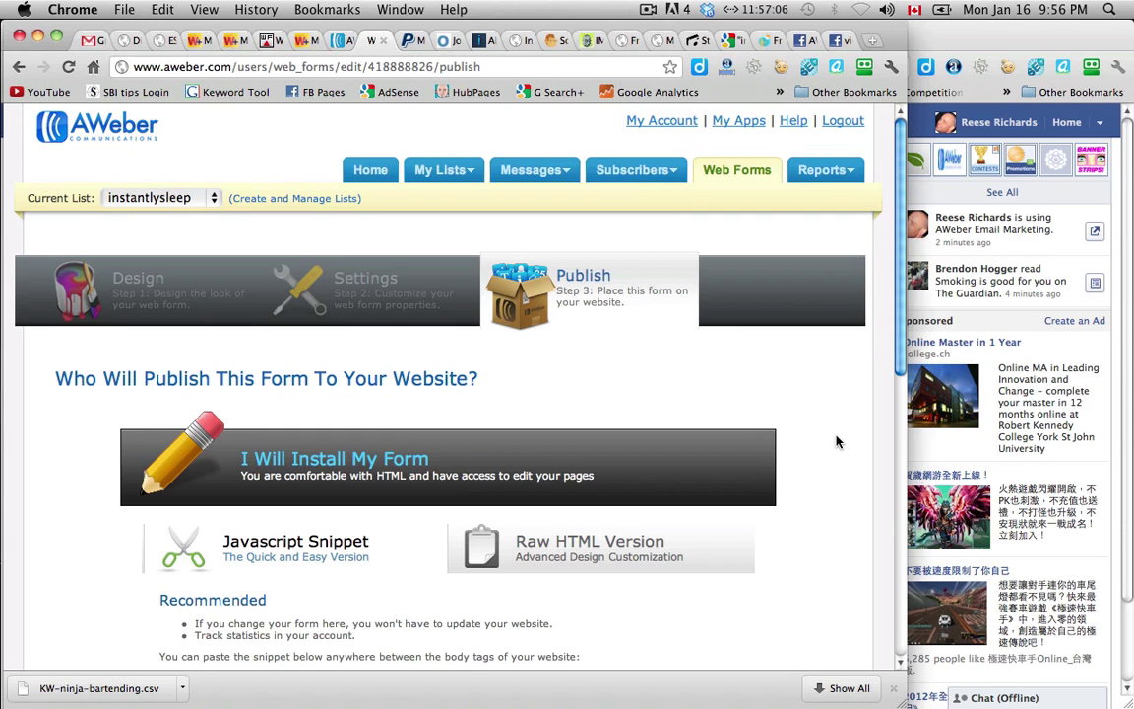
scroll(836, 442, down, 2)
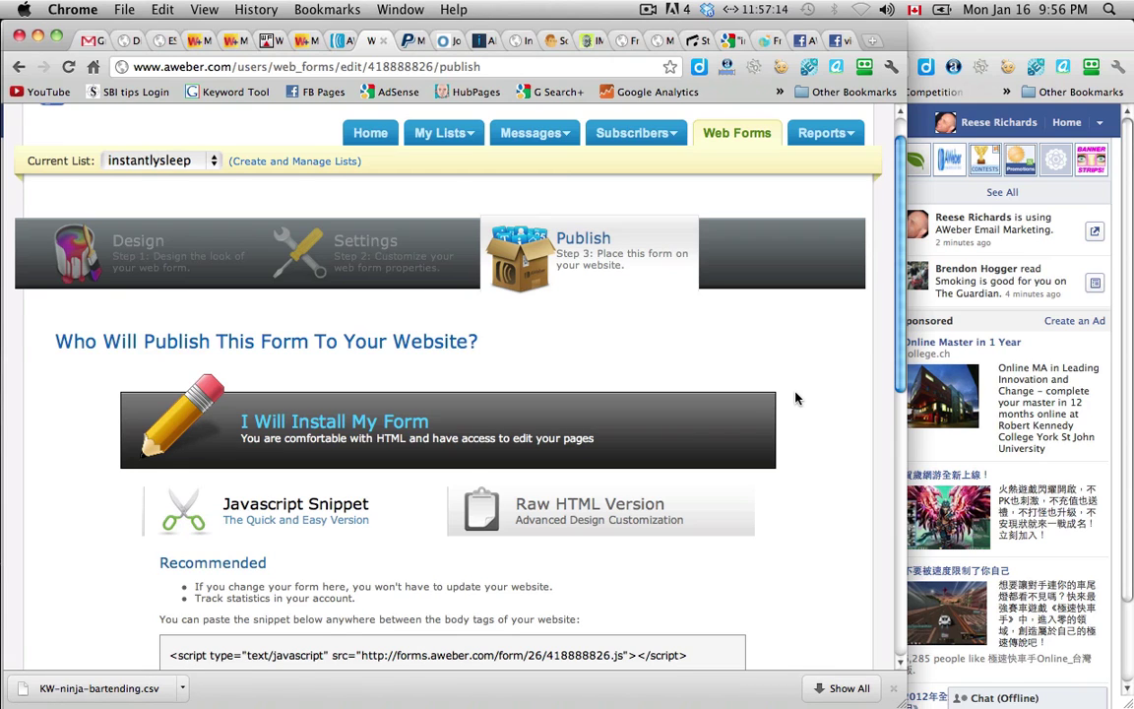
scroll(797, 398, down, 3)
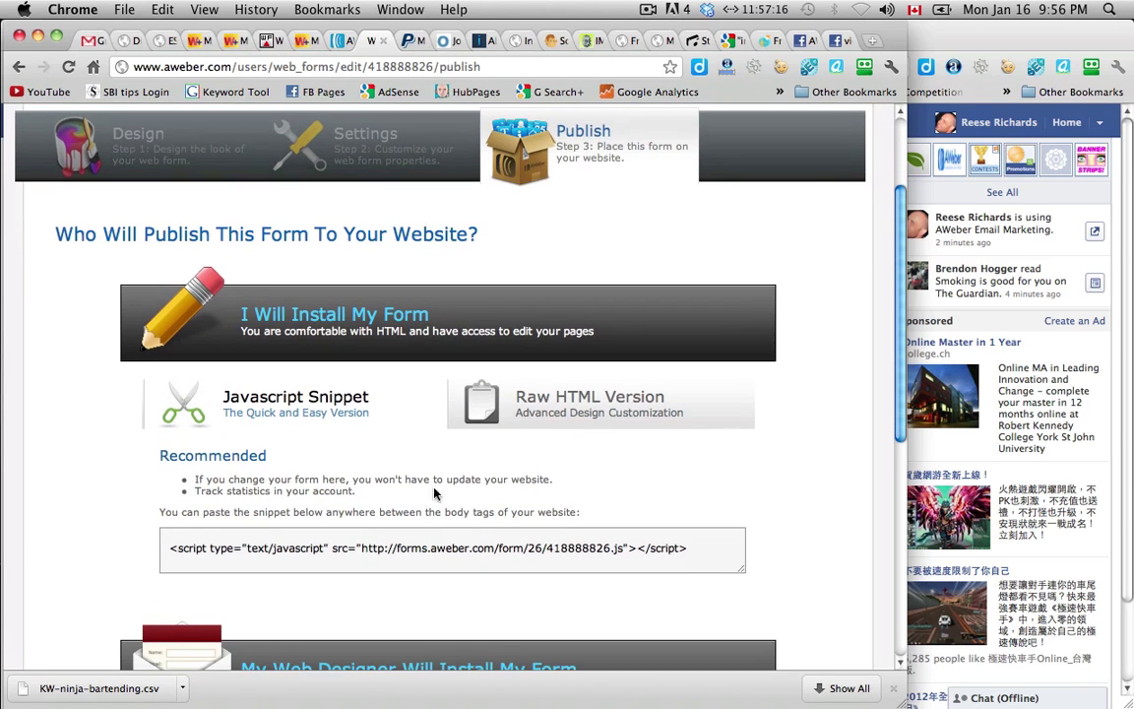
click(392, 548)
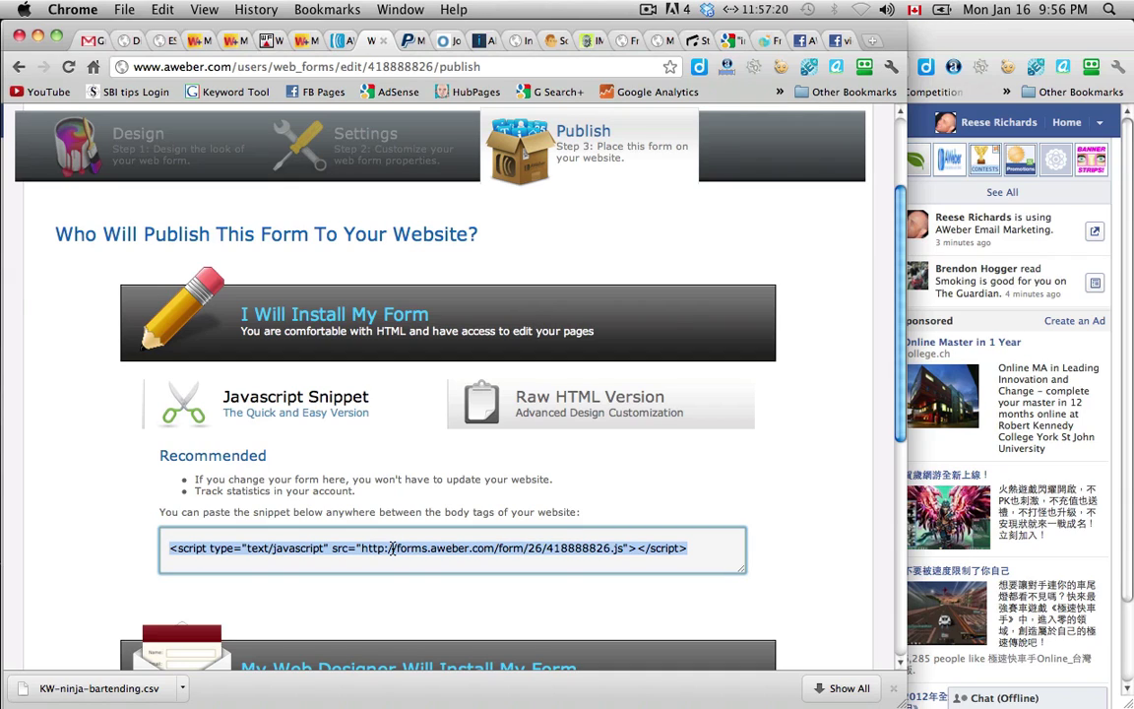
key(super+c)
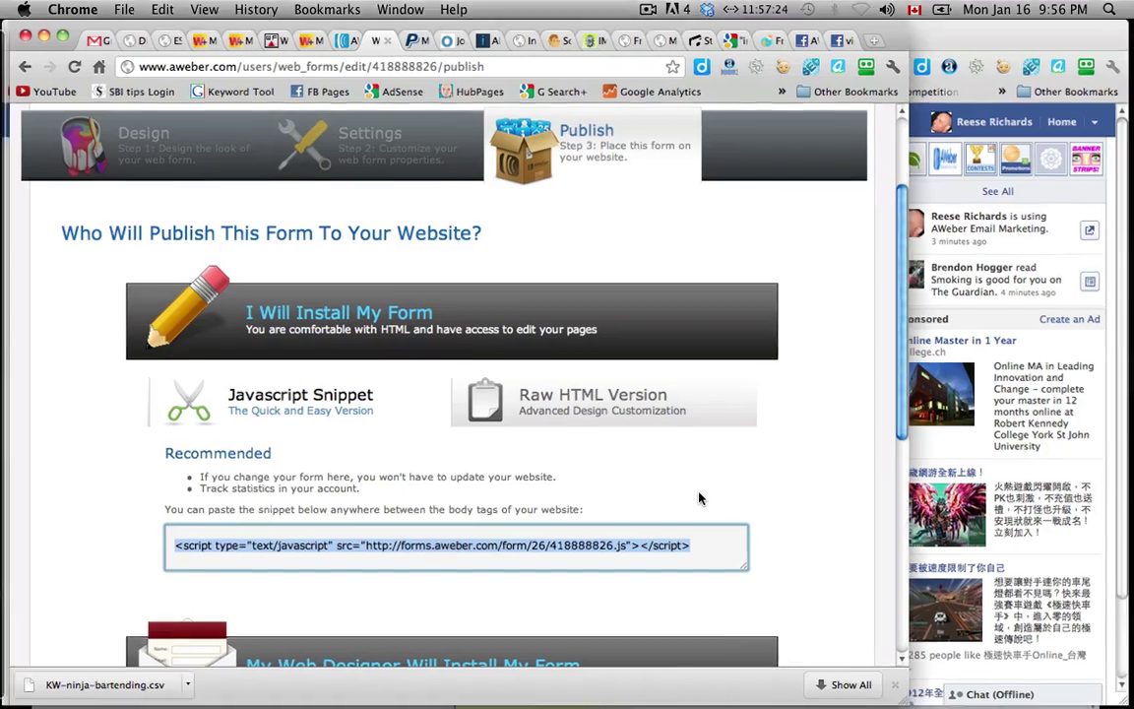
key(F9)
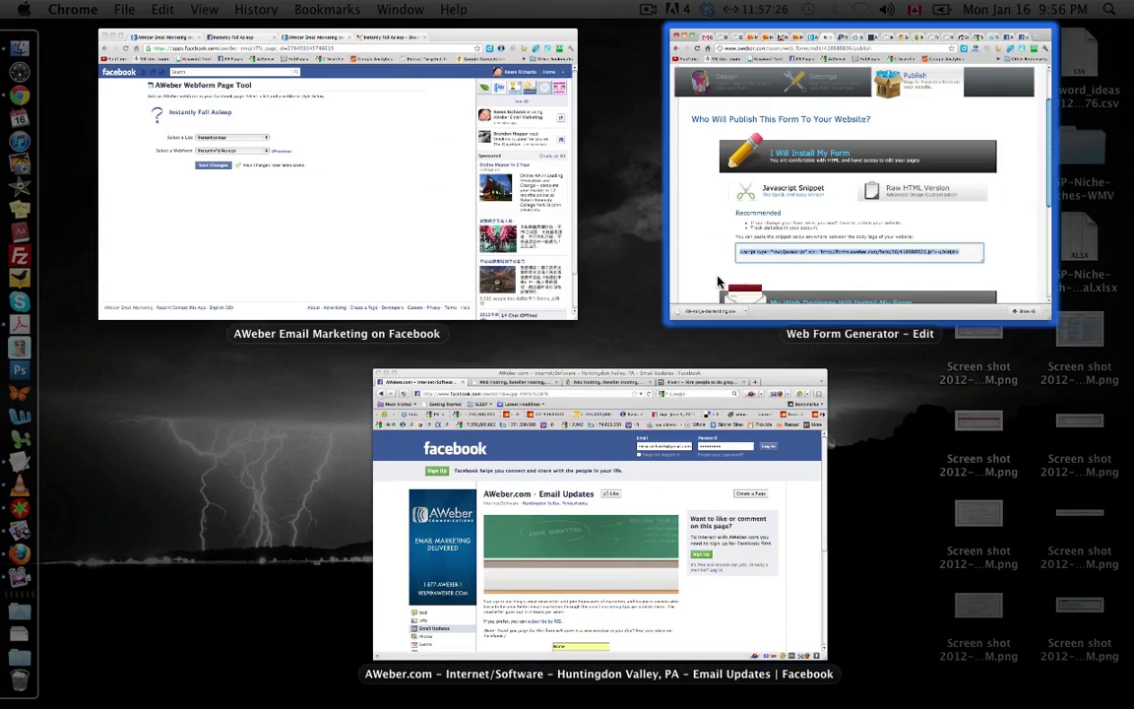
- Bring Facebook forward and open the Instantly Fall Asleep page's Welcome tab Static HTML editor
click(418, 261)
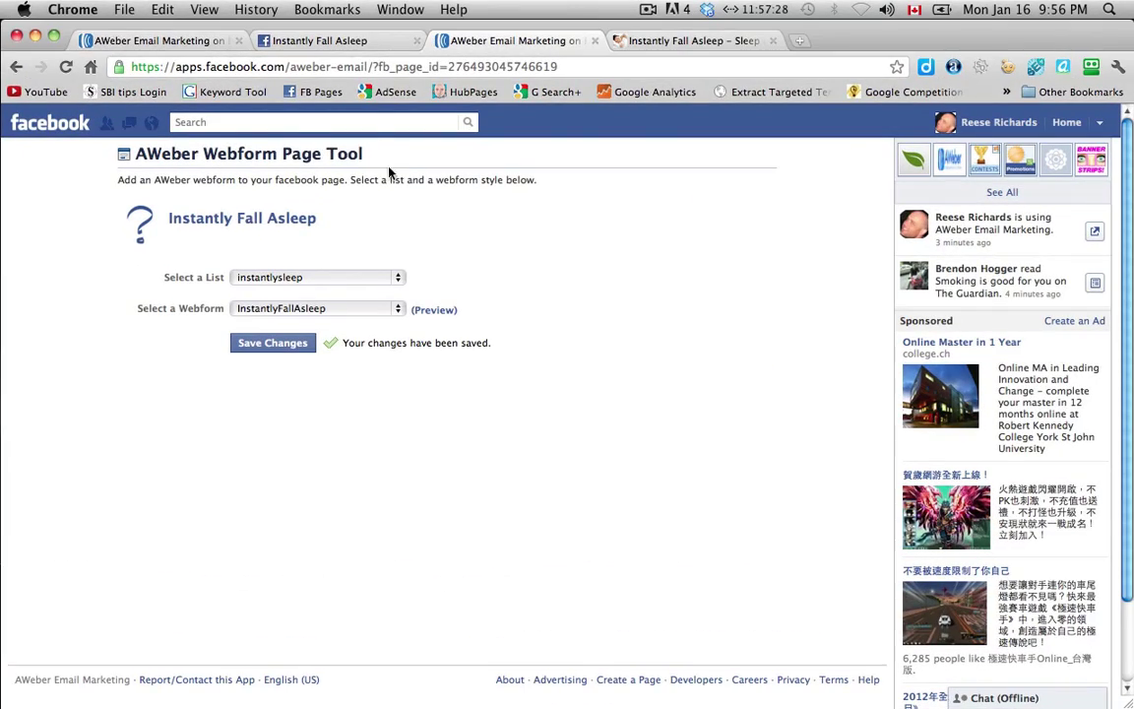
click(313, 41)
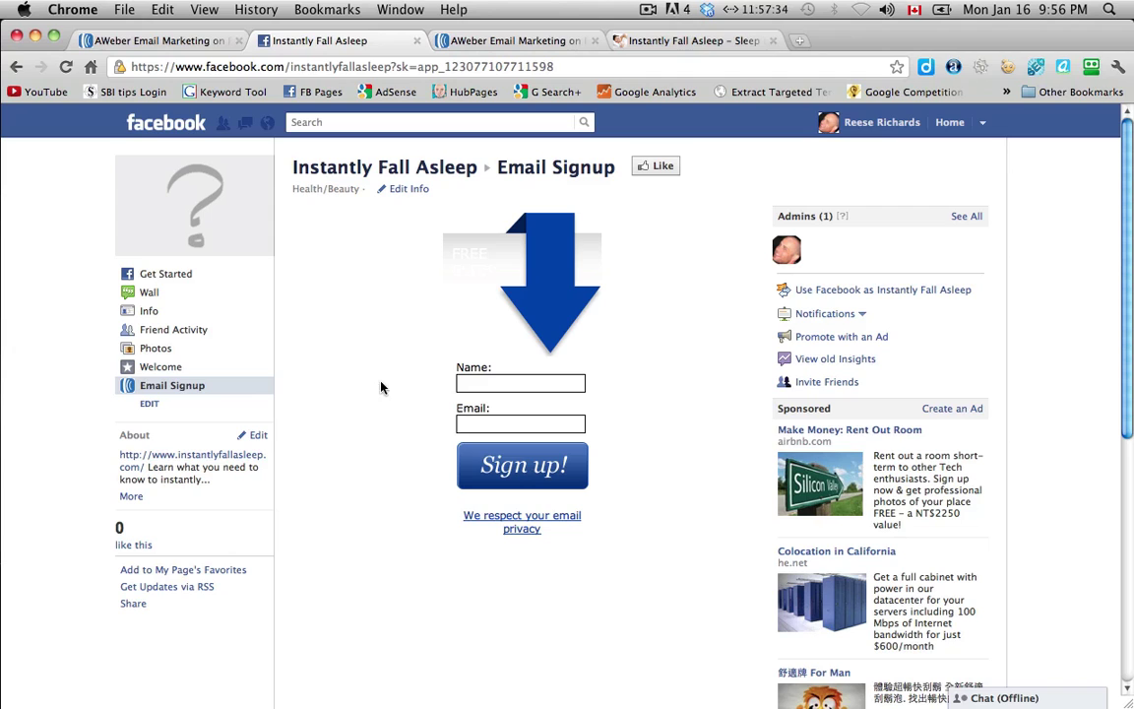
click(160, 367)
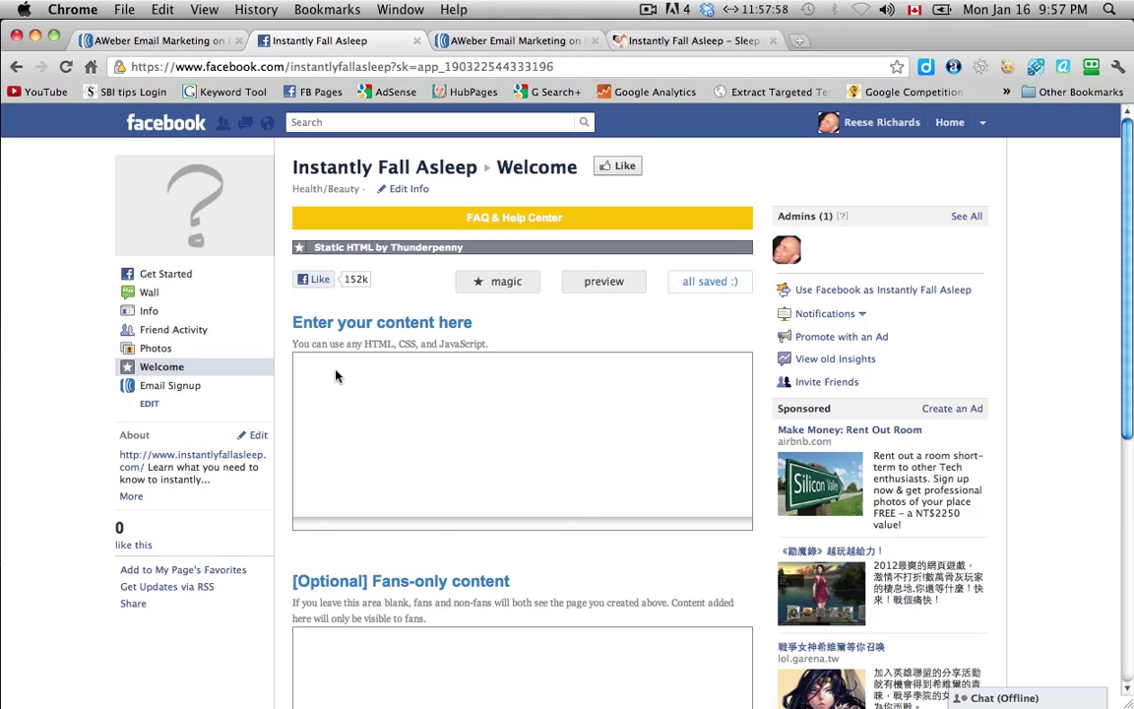
- Paste the copied AWeber form script into the Welcome tab's content box and preview the Name/Email form
key(super+v)
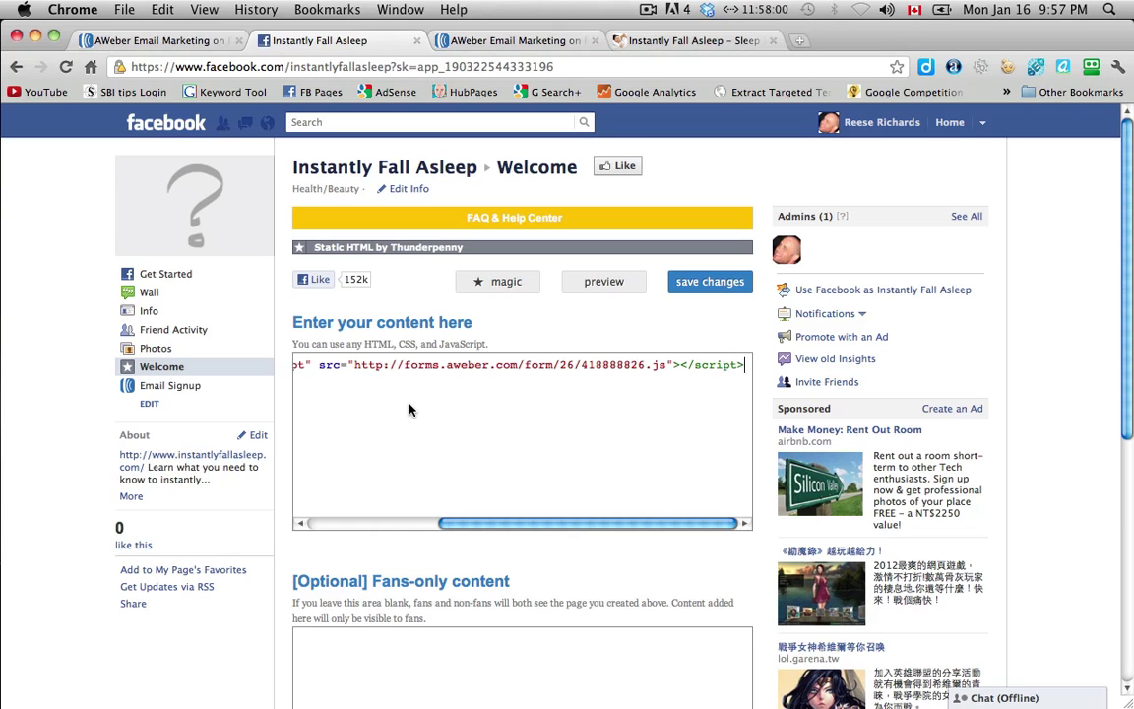
scroll(410, 409, left, 10)
scroll(410, 410, right, 5)
scroll(410, 410, left, 5)
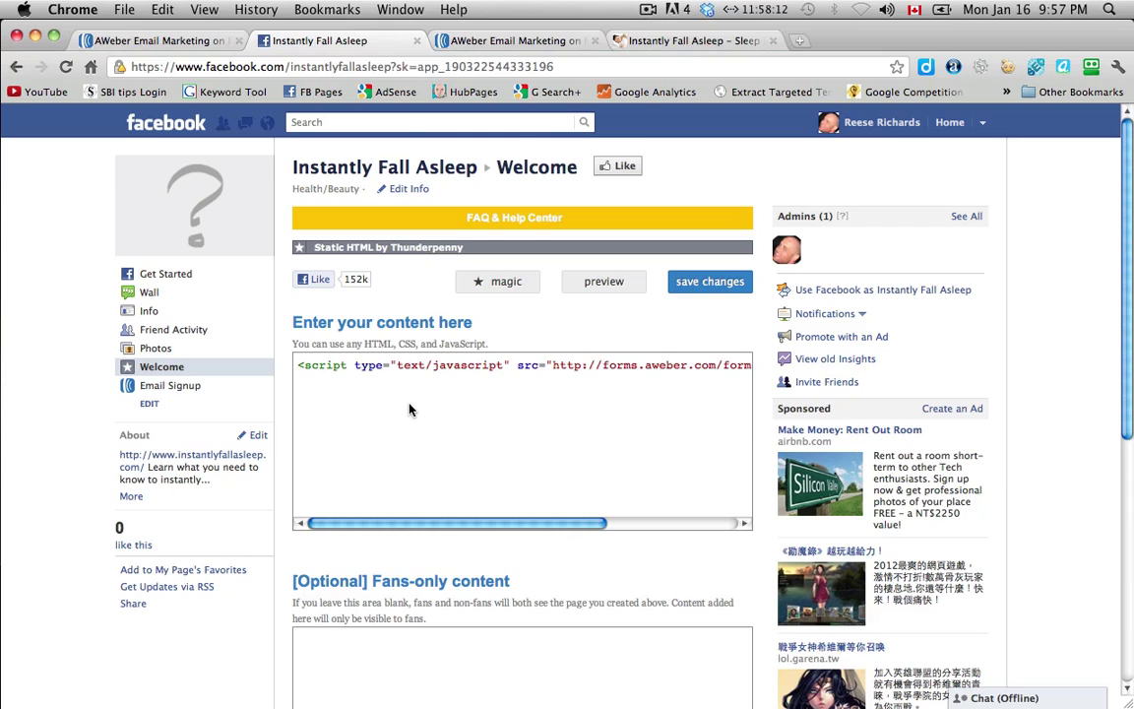
drag(298, 343, 490, 352)
click(494, 352)
click(605, 282)
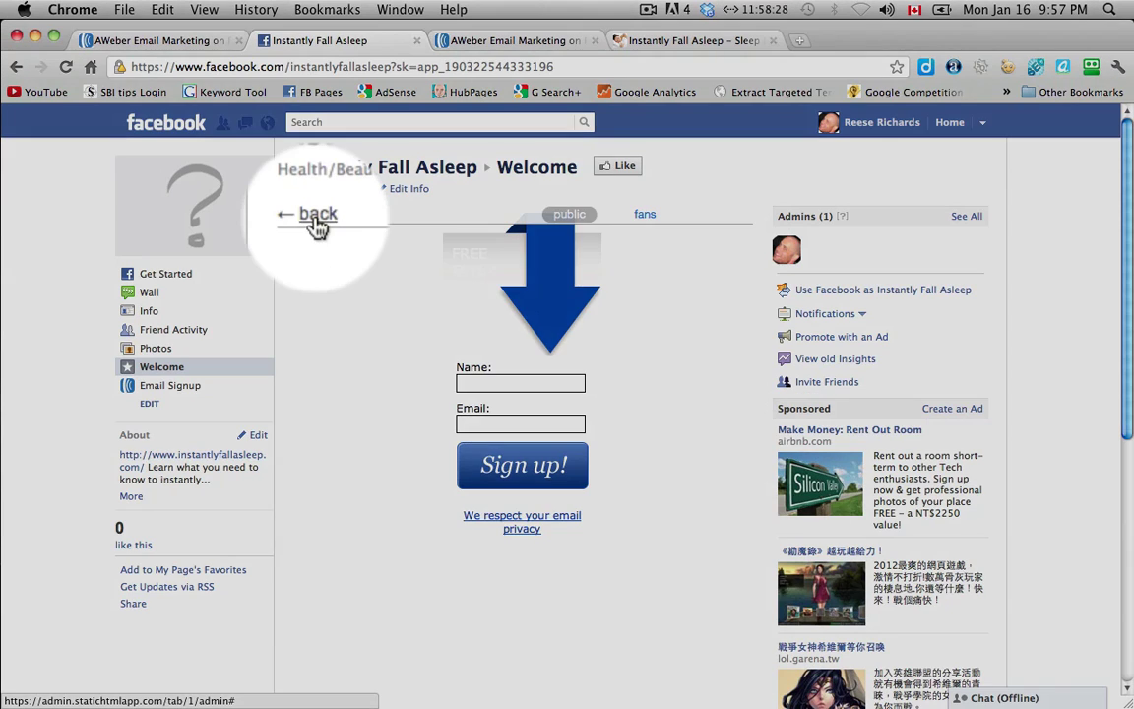
- Insert the line 'Please sign up for great goodies....' above the AWeber script and preview it
click(315, 217)
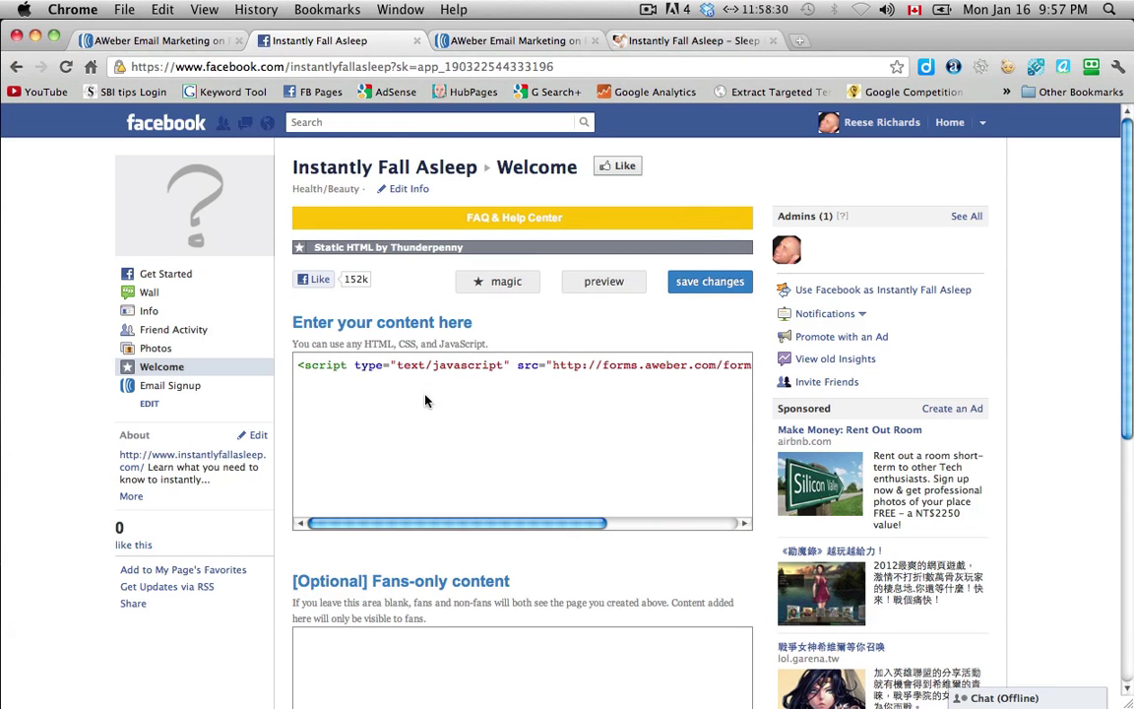
click(299, 366)
key(Return)
key(Return)
key(Return)
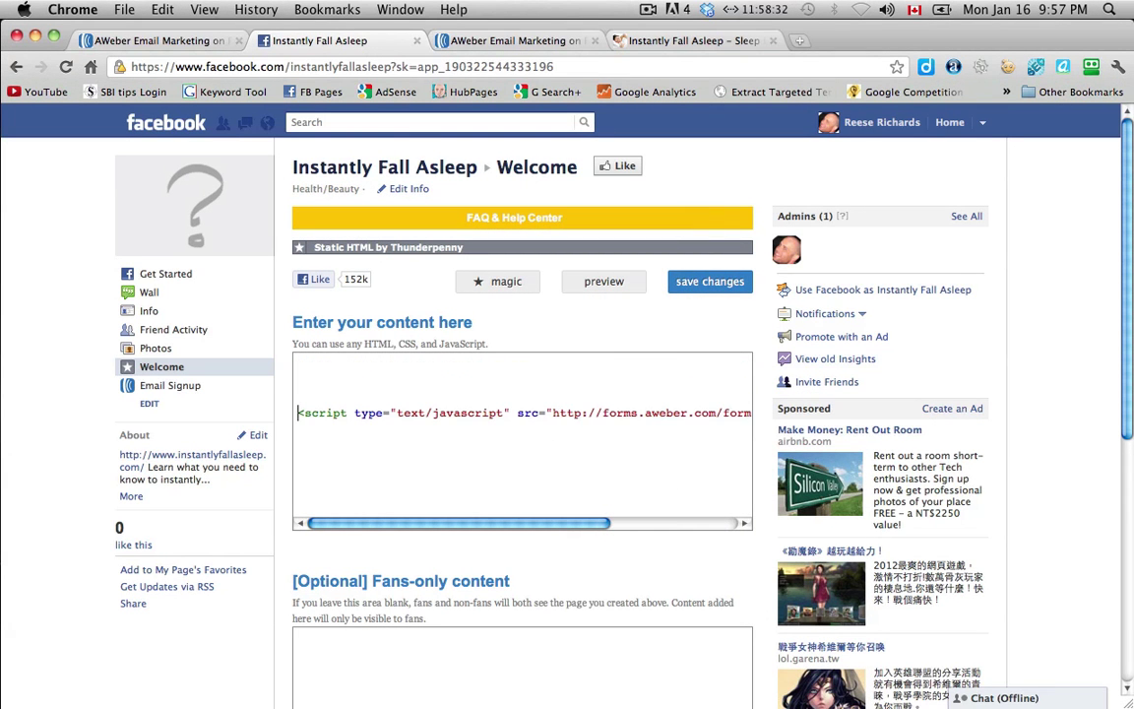
key(Up)
key(Up)
key(Up)
text(Please sign up )
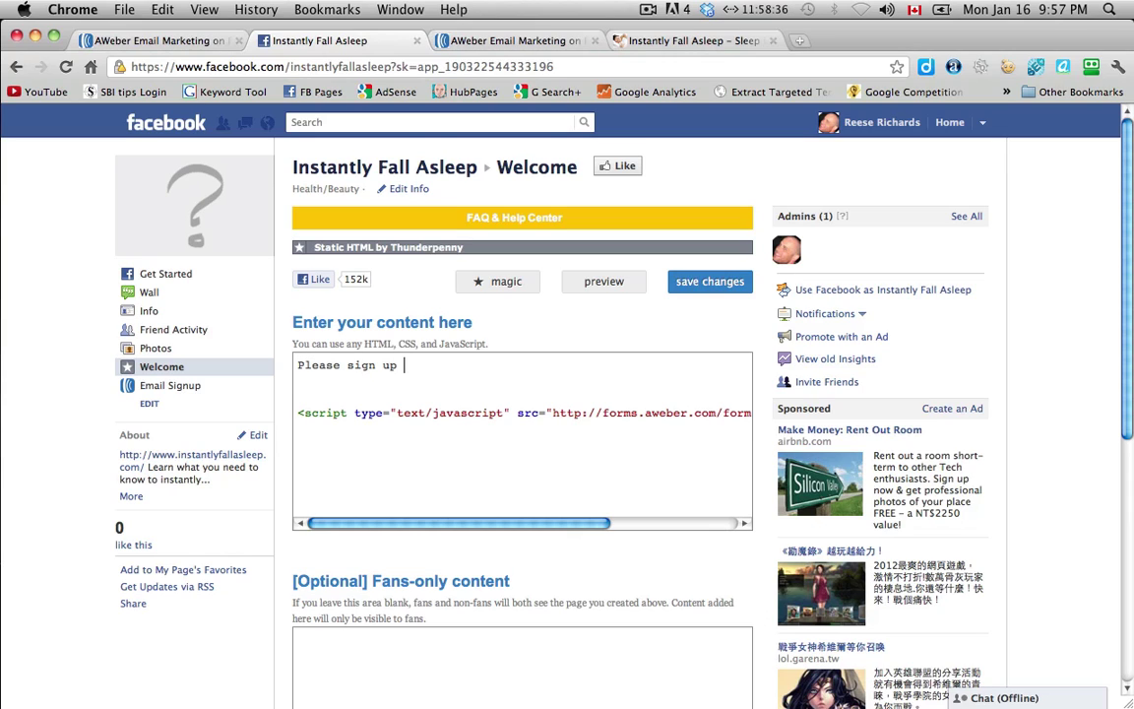
text(for great goodies)
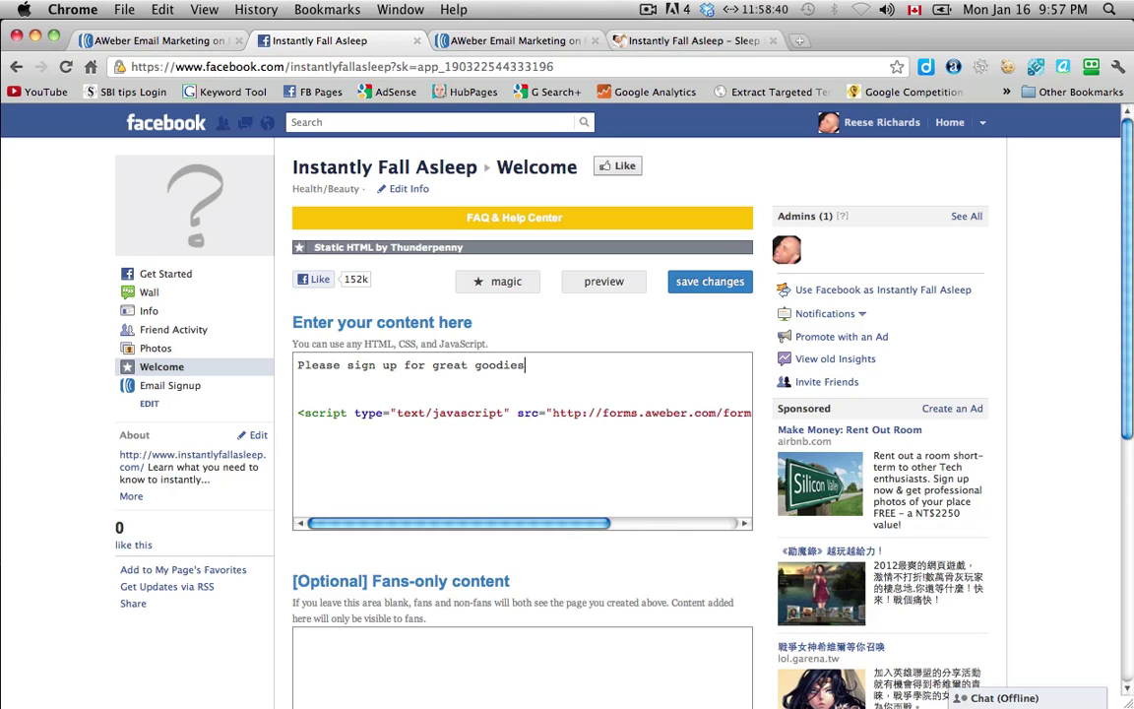
text(....)
click(589, 288)
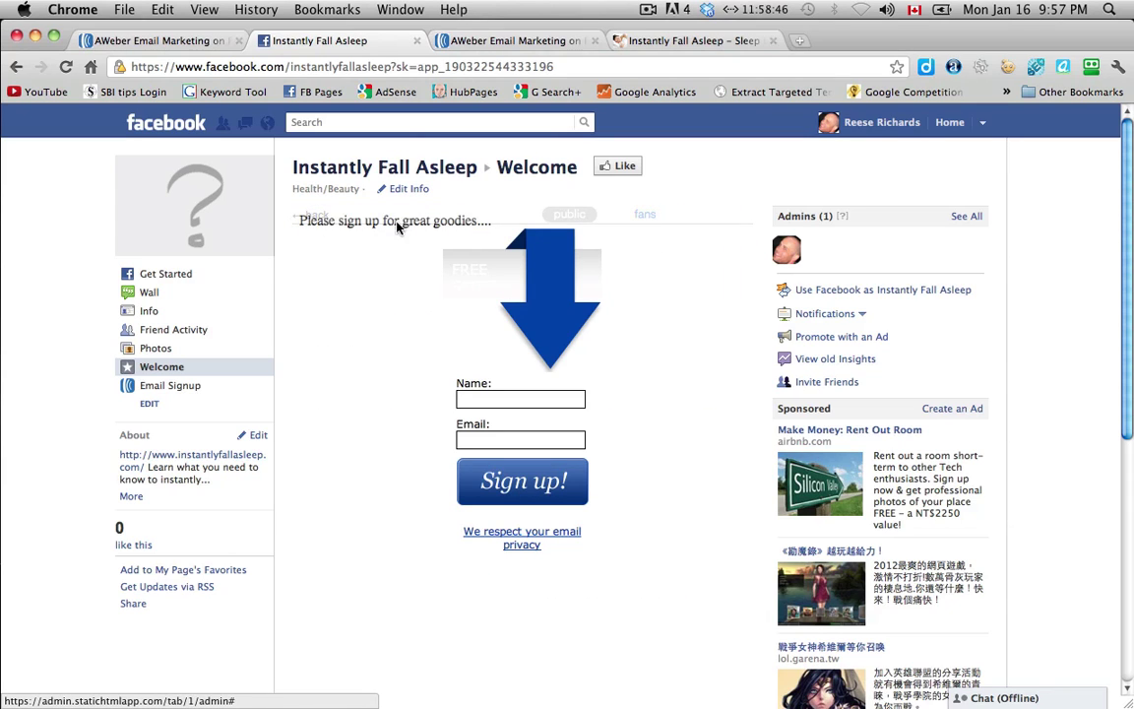
- Go back from the preview to the Welcome tab's Static HTML editor
click(317, 217)
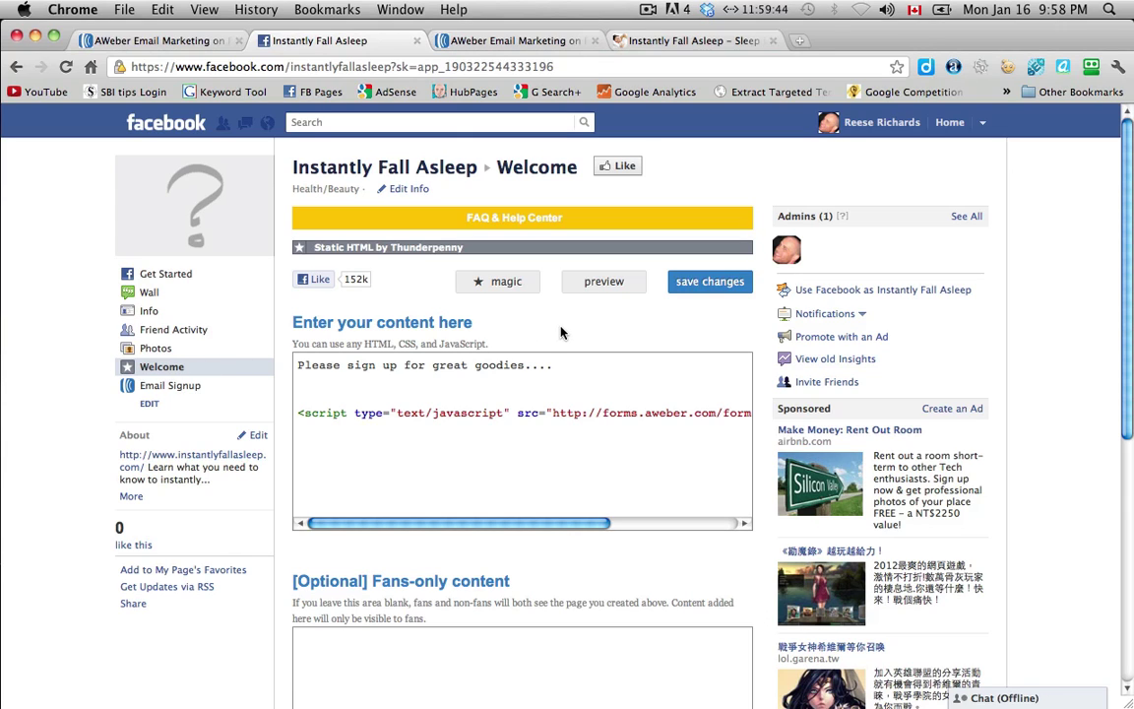
- Save the Welcome tab content with greeting and AWeber form, then return to the editor
click(687, 290)
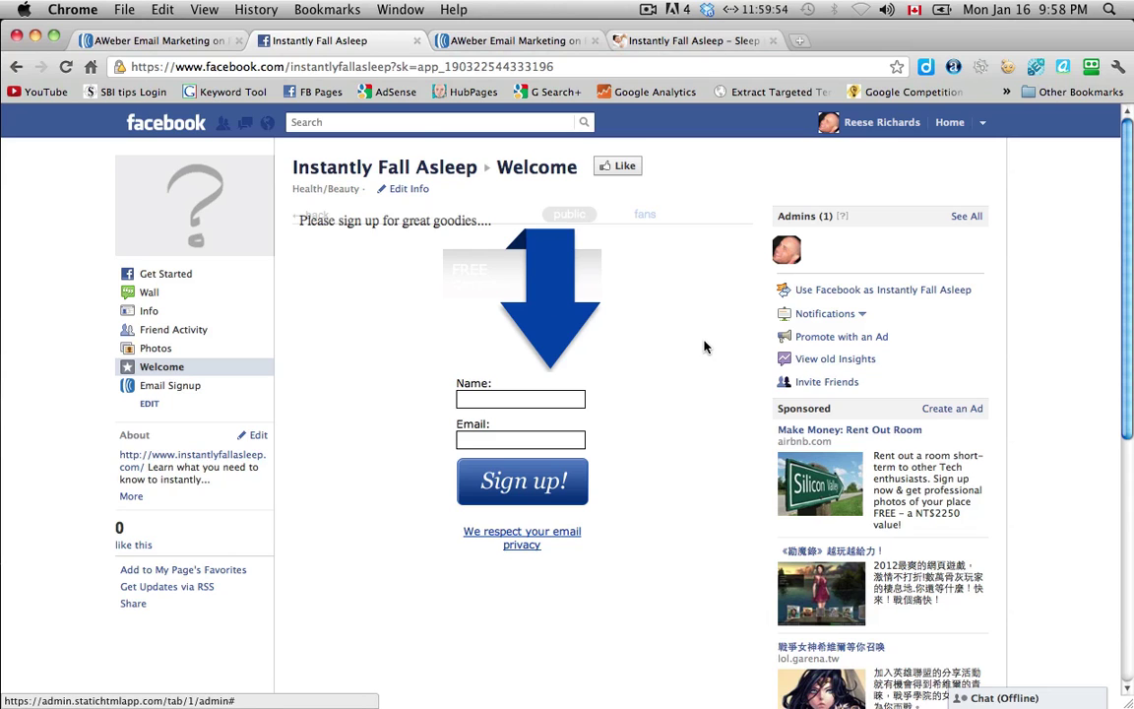
click(307, 216)
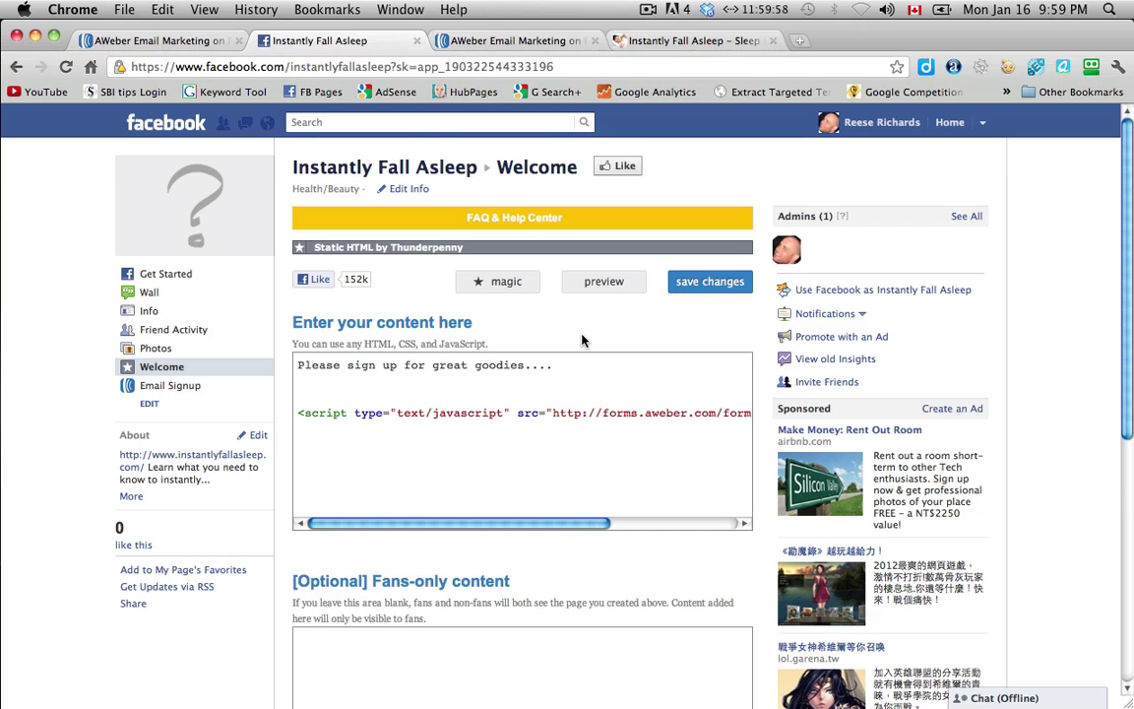
- Select and delete all HTML in the Welcome tab's content, then go to the Email Signup tab
double_click(582, 411)
key(super+a)
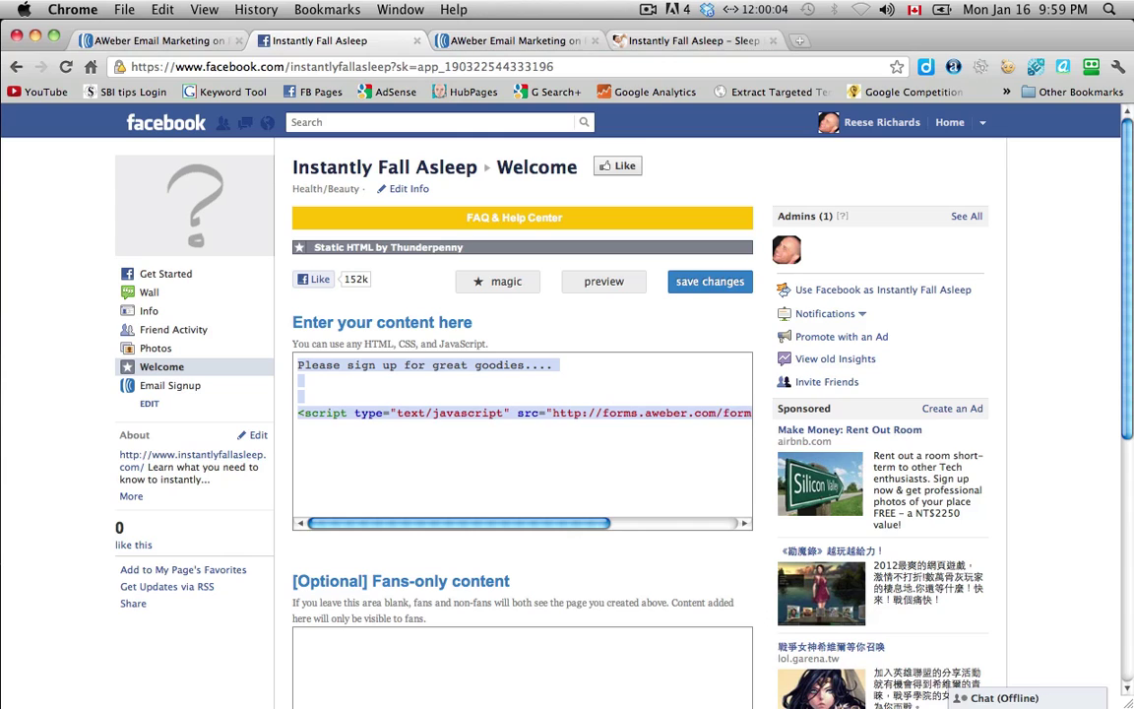
key(BackSpace)
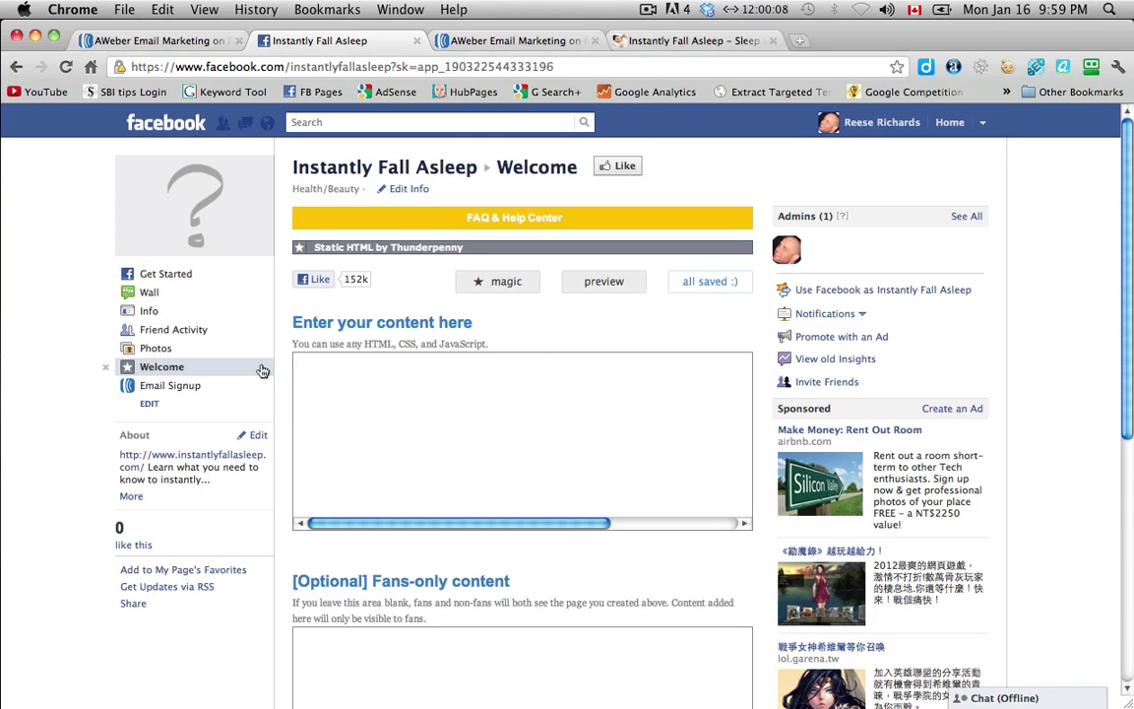
click(177, 388)
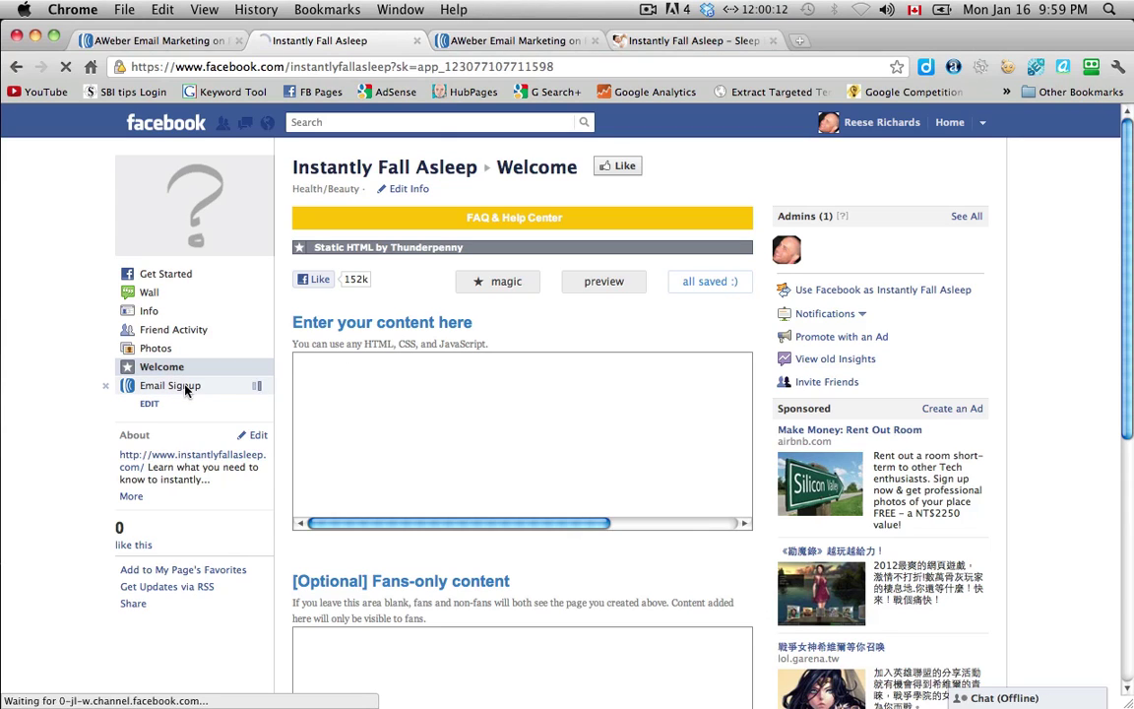